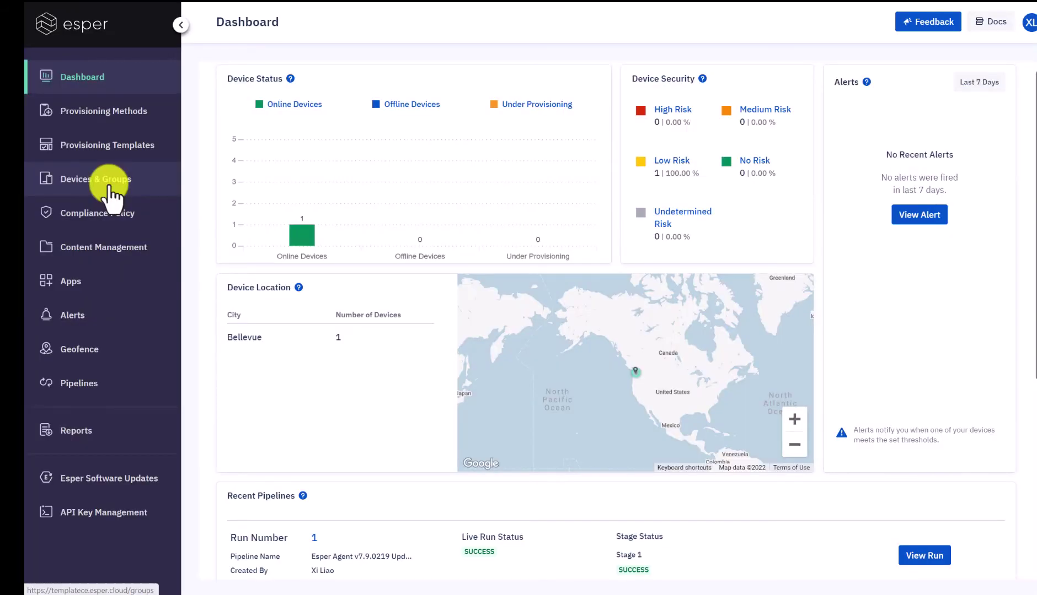
- Add a group named 'Andi's Healthcare' beneath All devices on the Devices & Groups page
left_click(109, 181)
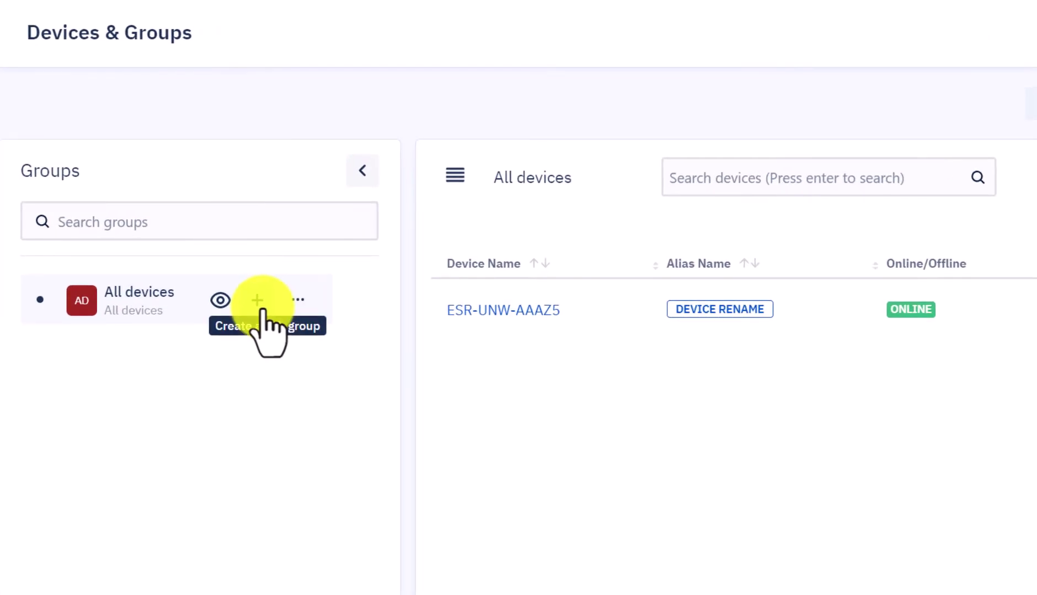
left_click(257, 301)
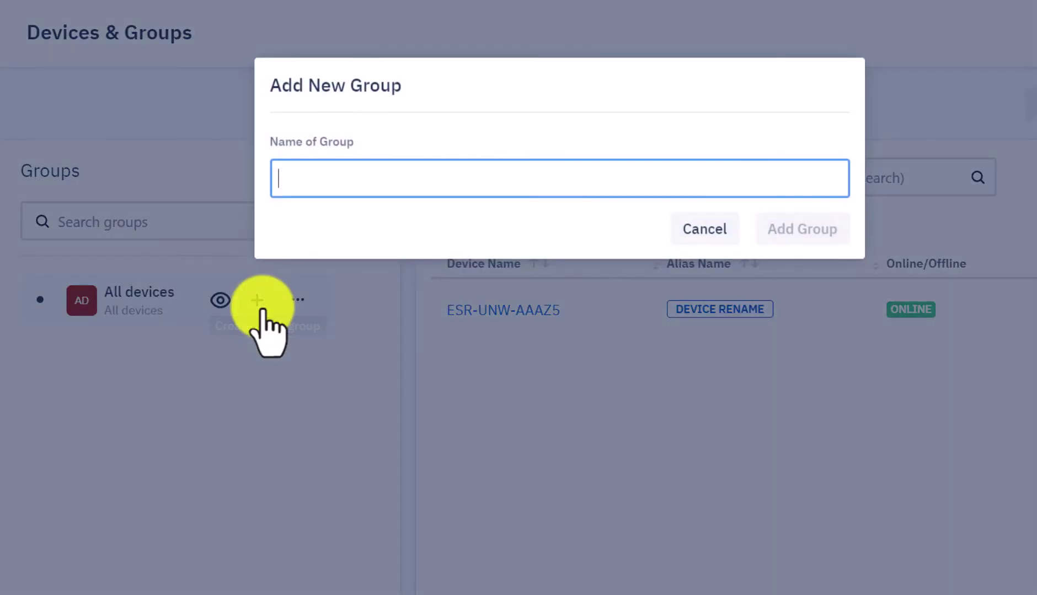
type("Andi")
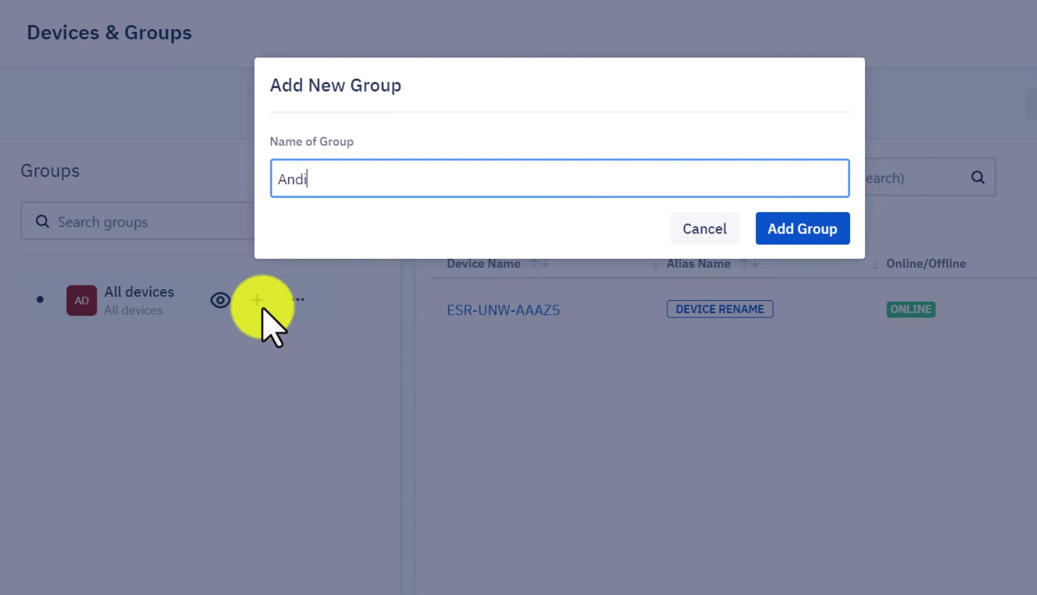
type("'s Healthcare")
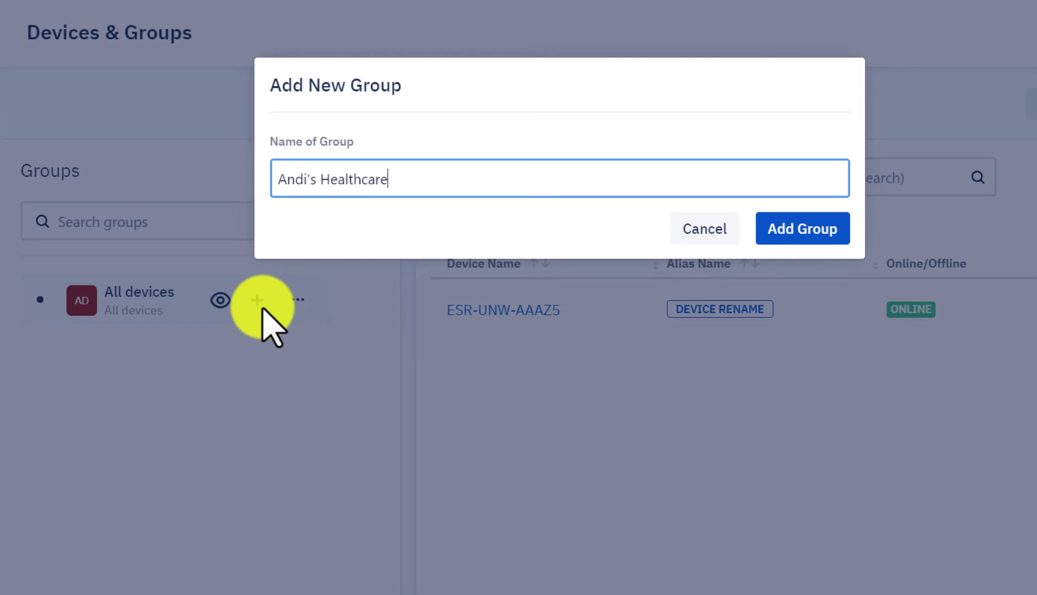
left_click(790, 231)
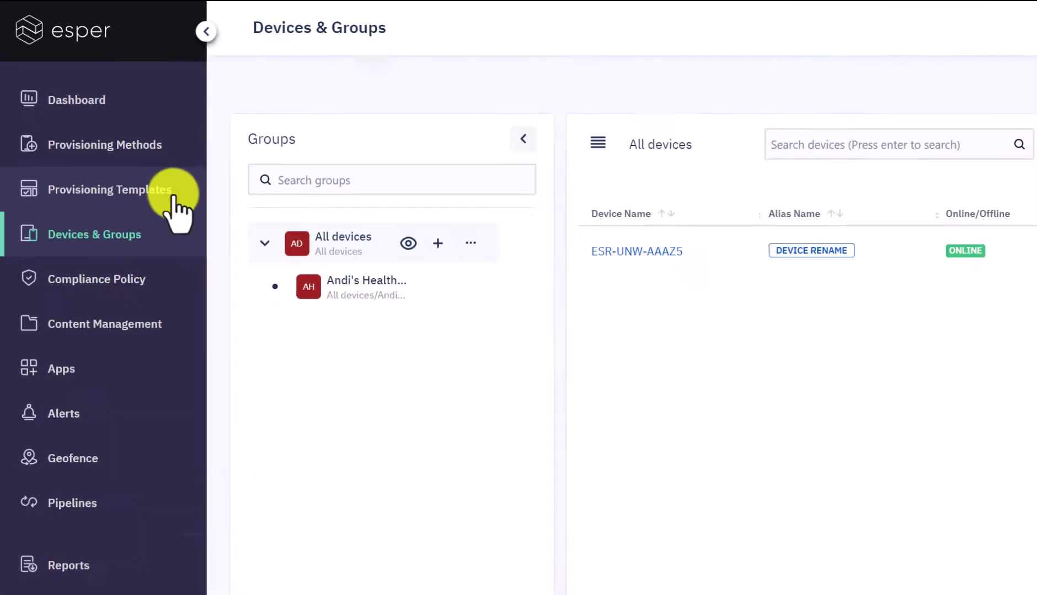
- Begin a new provisioning template and switch on ADB Access in its compliance policy
left_click(473, 539)
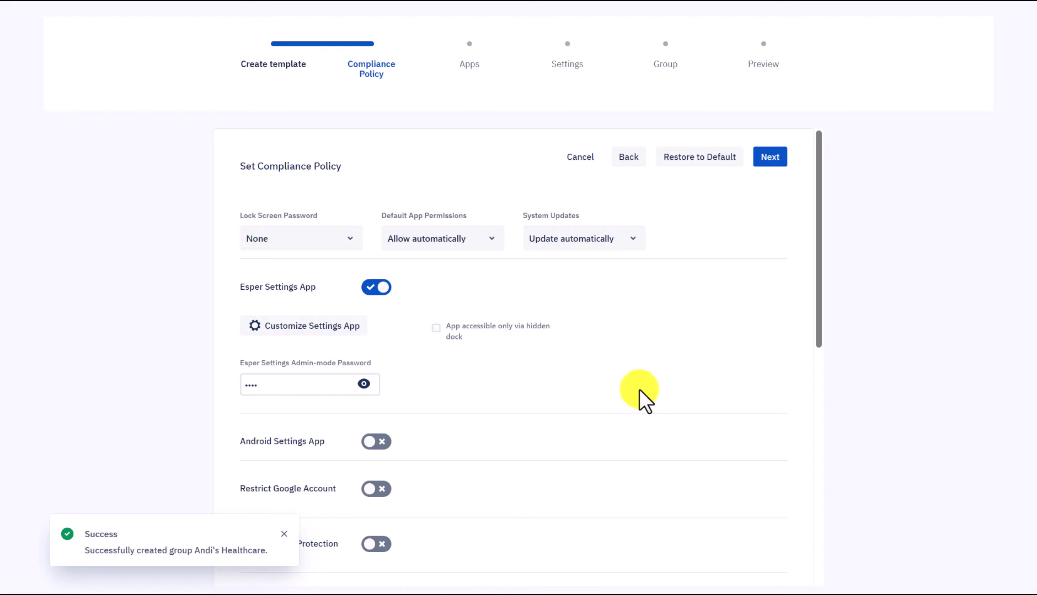
scroll(637, 389, "down", 1)
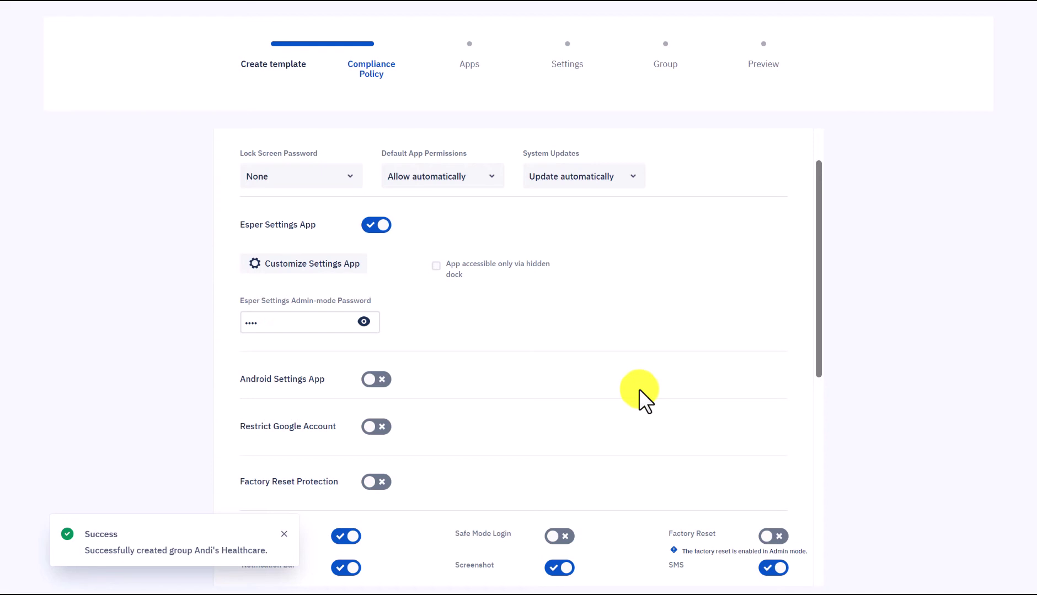
scroll(638, 389, "down", 3)
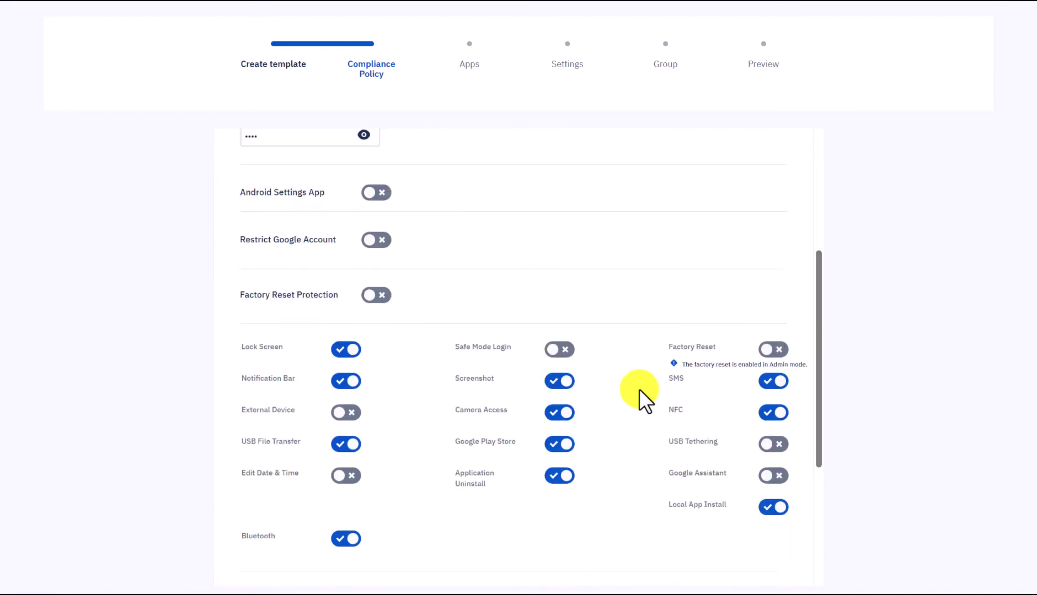
scroll(638, 389, "down", 3)
scroll(638, 388, "down", 1)
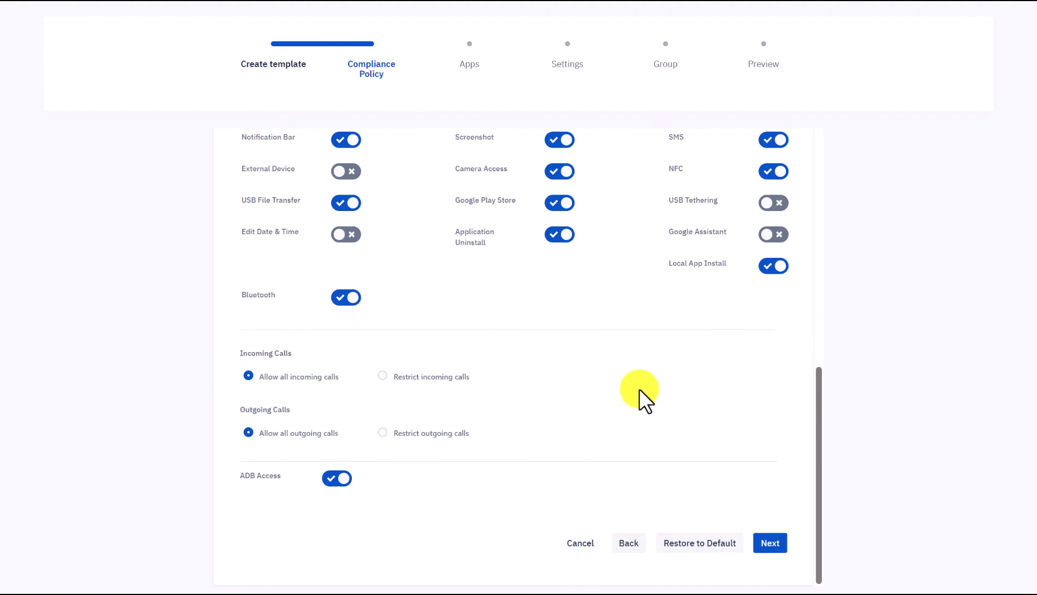
left_click(341, 479)
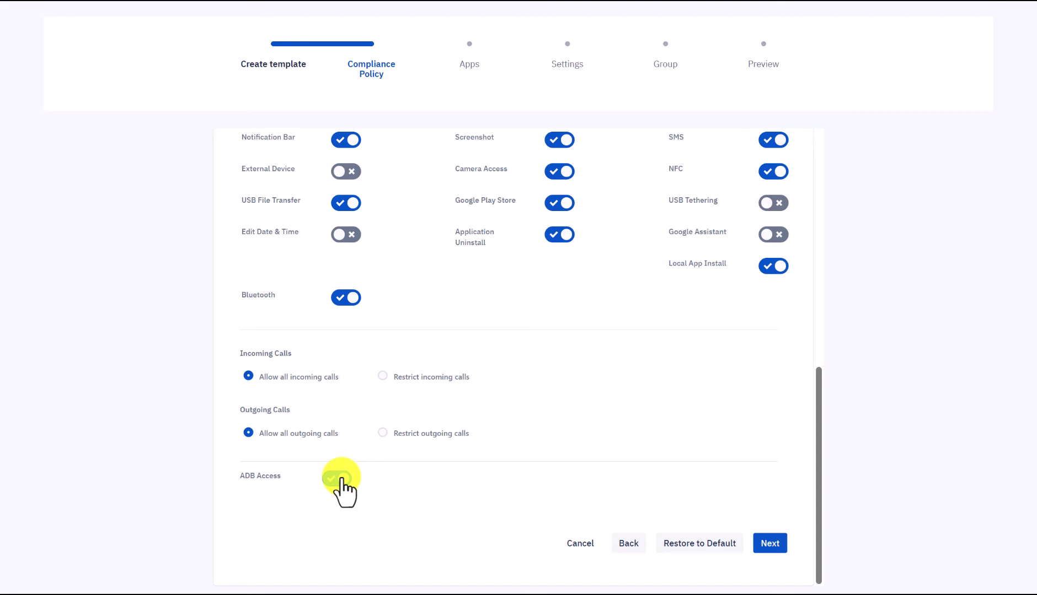
- Move to the Apps step and set the device mode to Kiosk
left_click(769, 546)
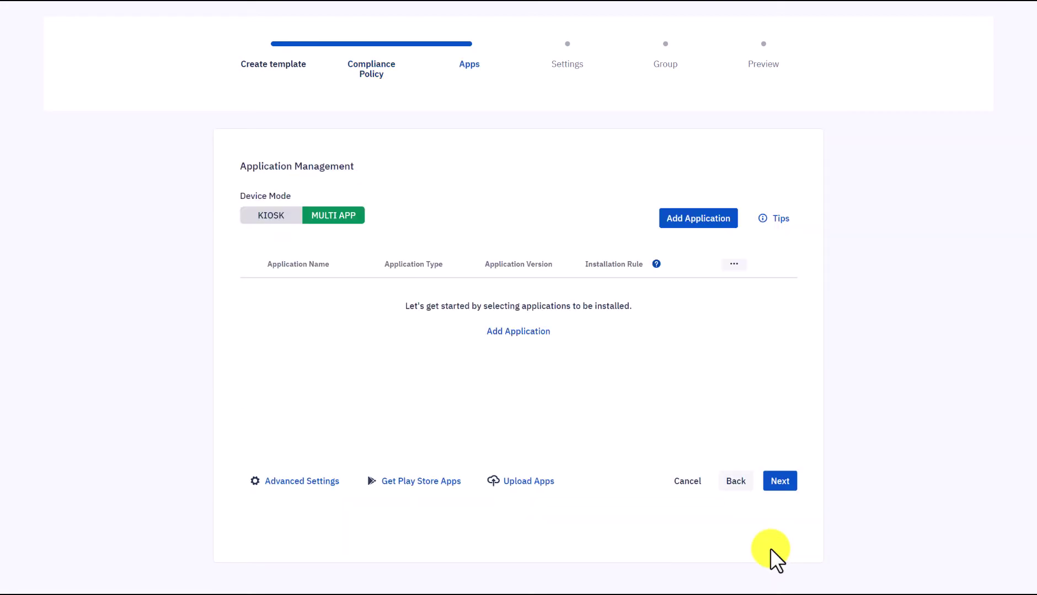
left_click(278, 219)
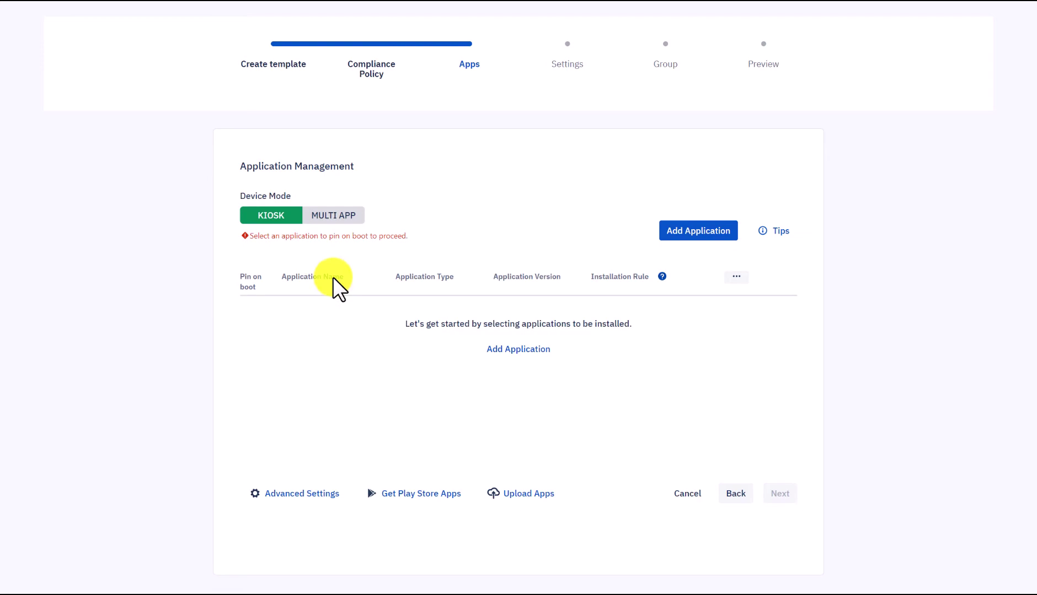
left_click(534, 492)
left_click(680, 304)
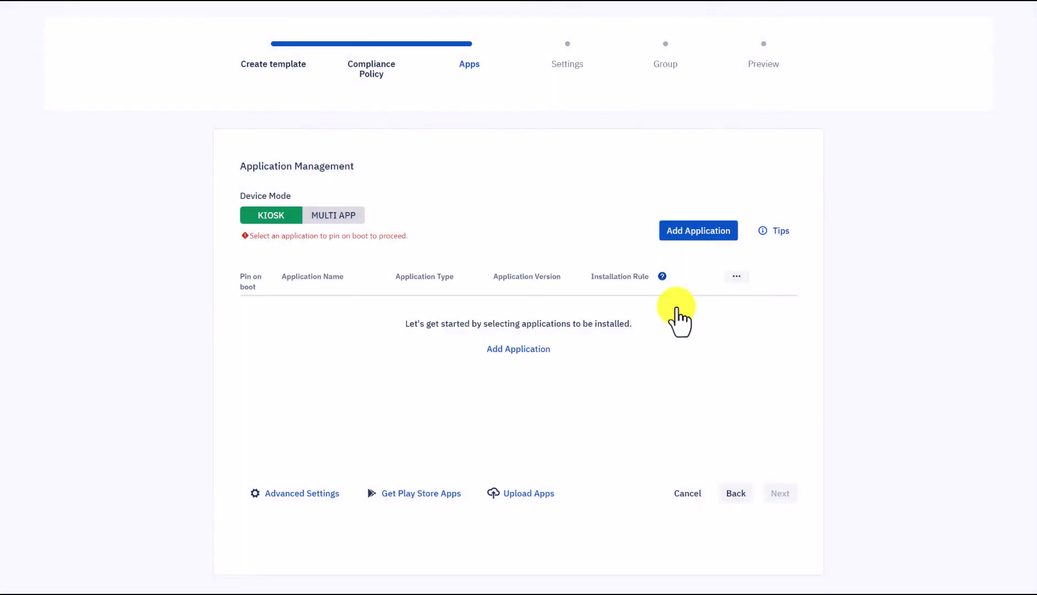
left_click(425, 495)
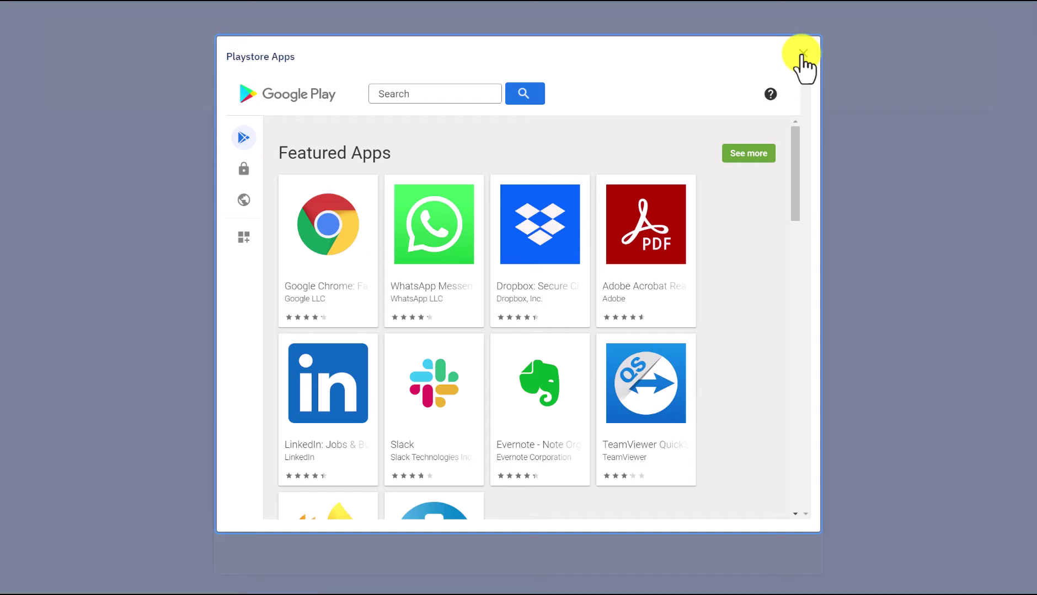
left_click(802, 54)
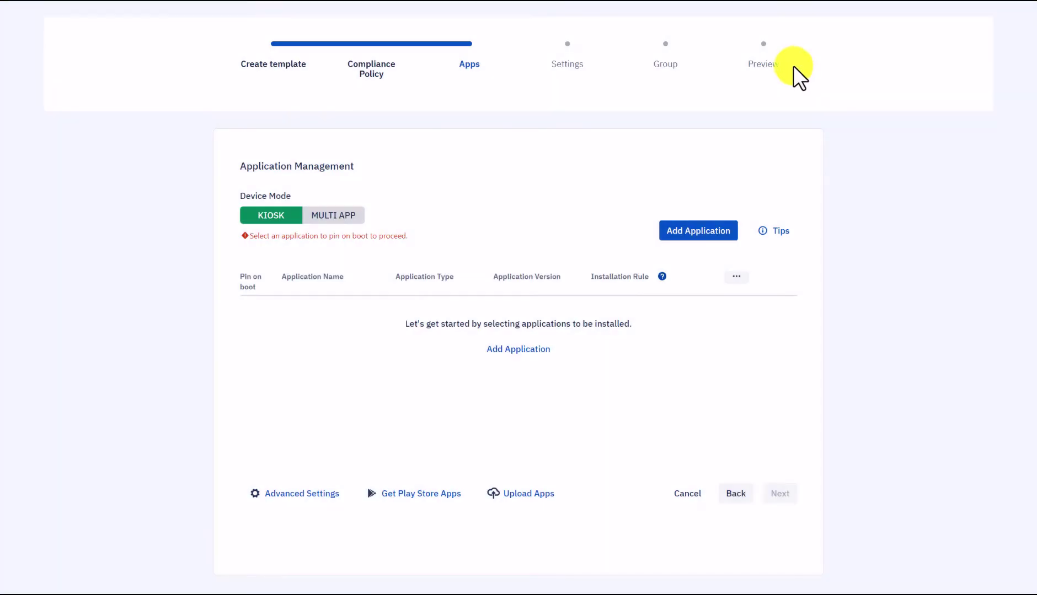
- Add the Check-In app, version 4.1.7(592), to the template
left_click(694, 231)
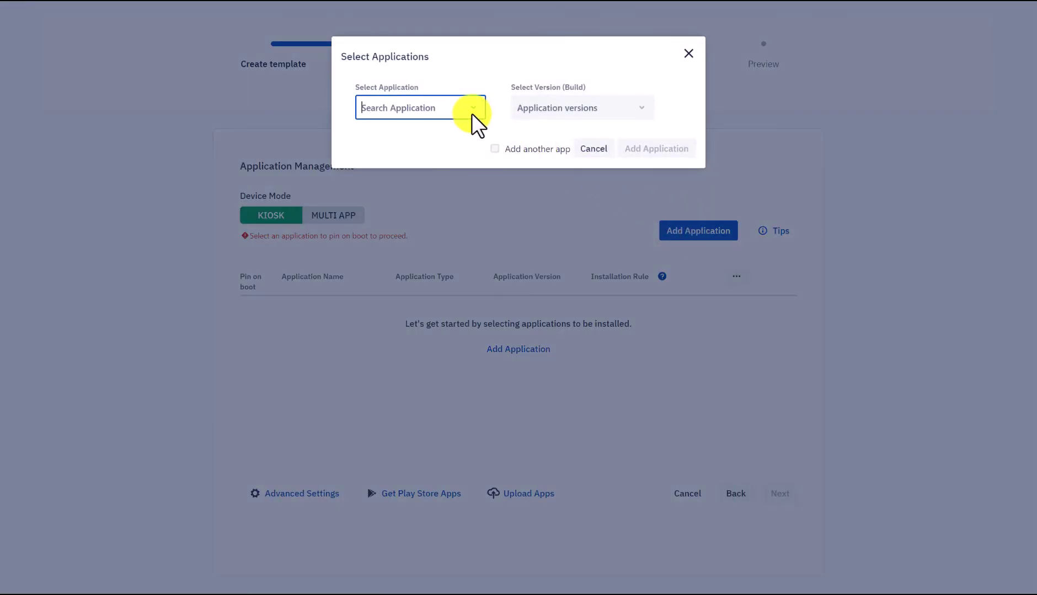
left_click(472, 111)
left_click(454, 154)
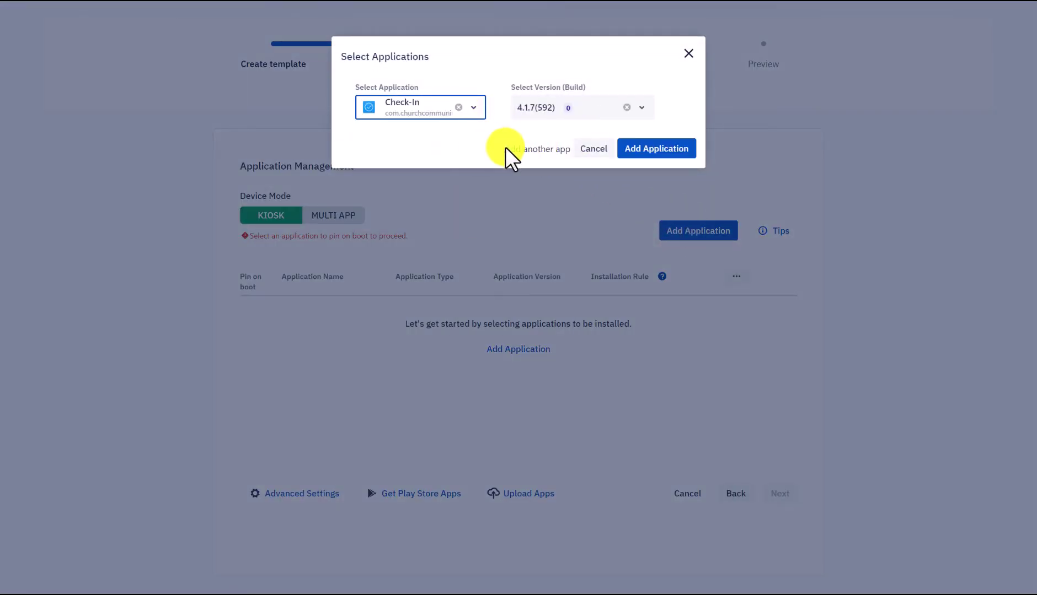
left_click(667, 152)
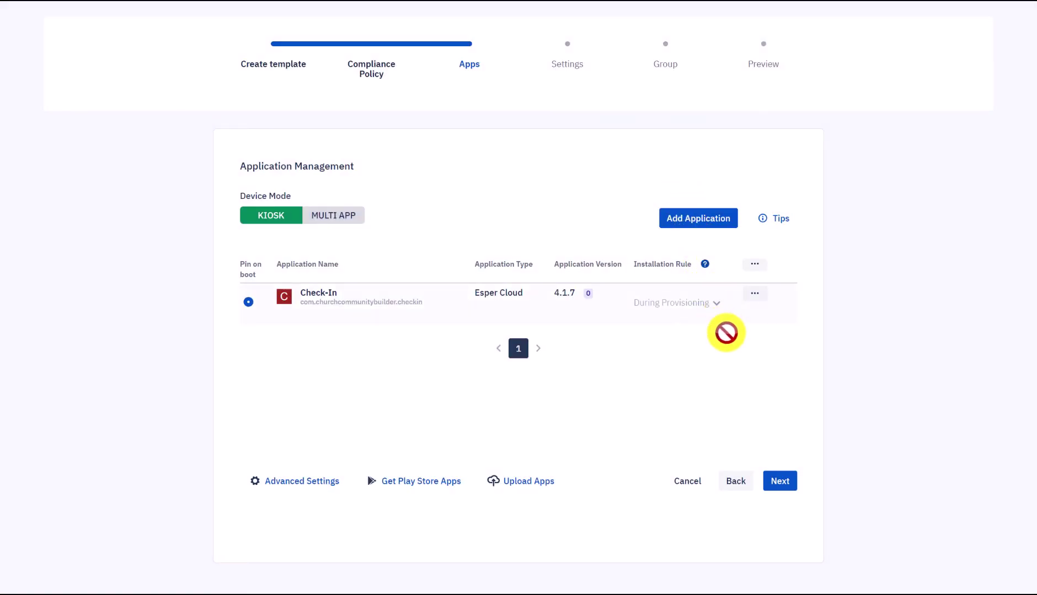
- Leave the Settings step at defaults, with Enable JSON off, and continue to the Group step
left_click(773, 478)
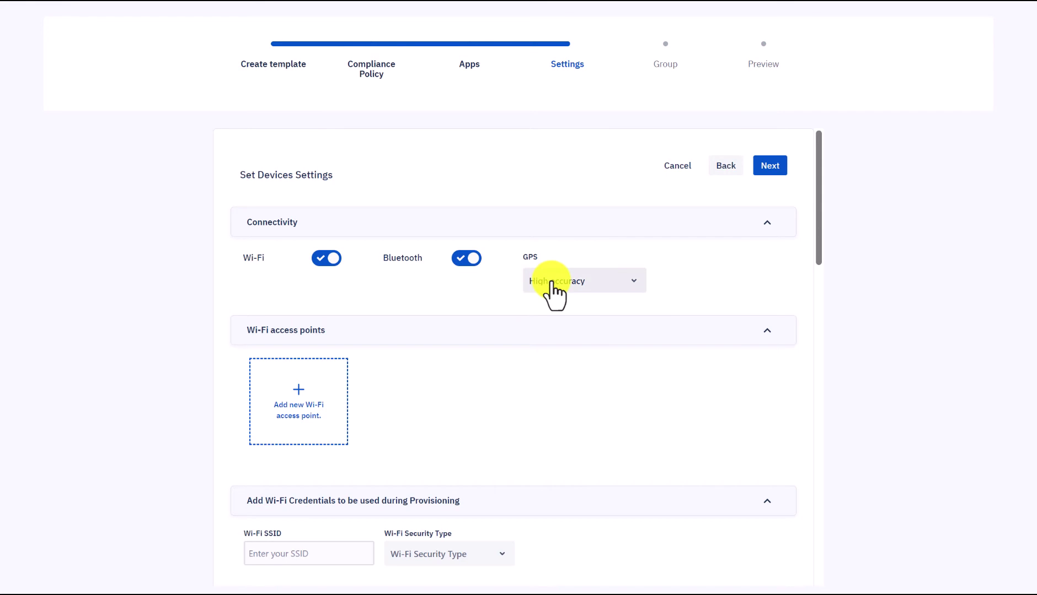
scroll(550, 281, "down", 2)
scroll(535, 306, "down", 6)
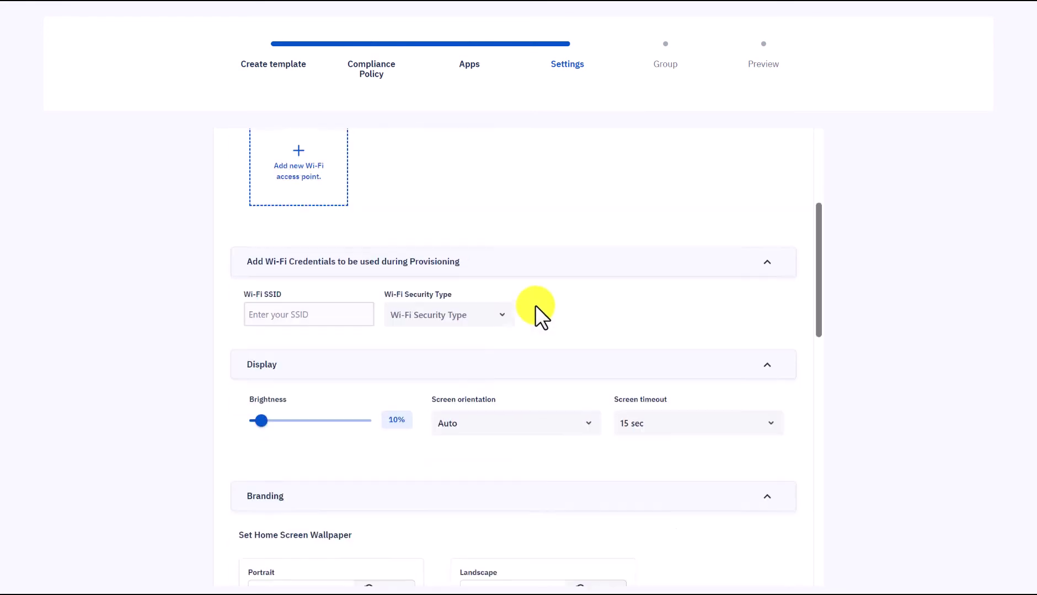
scroll(535, 306, "down", 9)
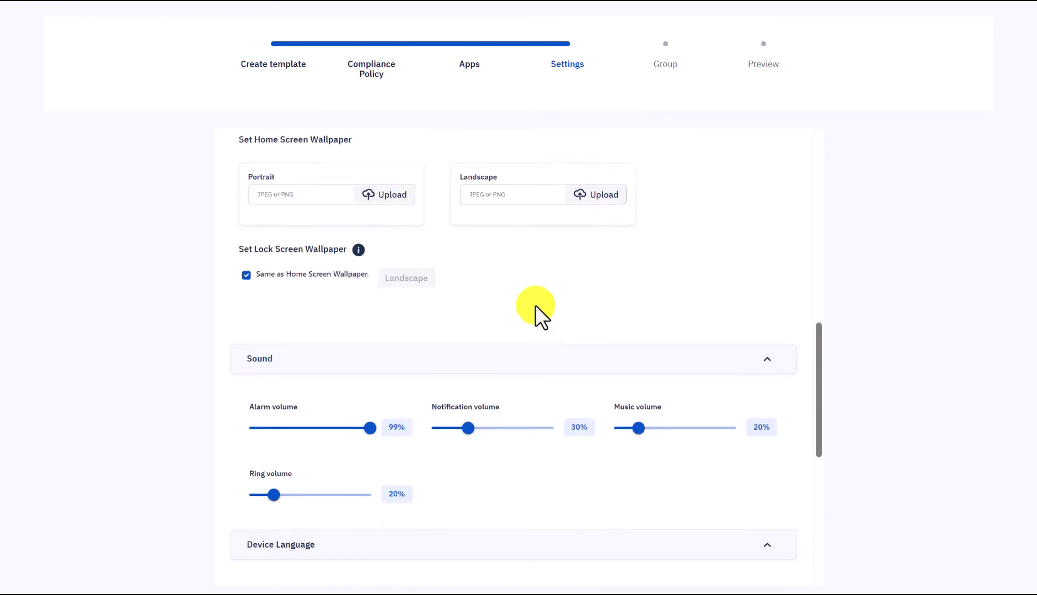
left_click(338, 439)
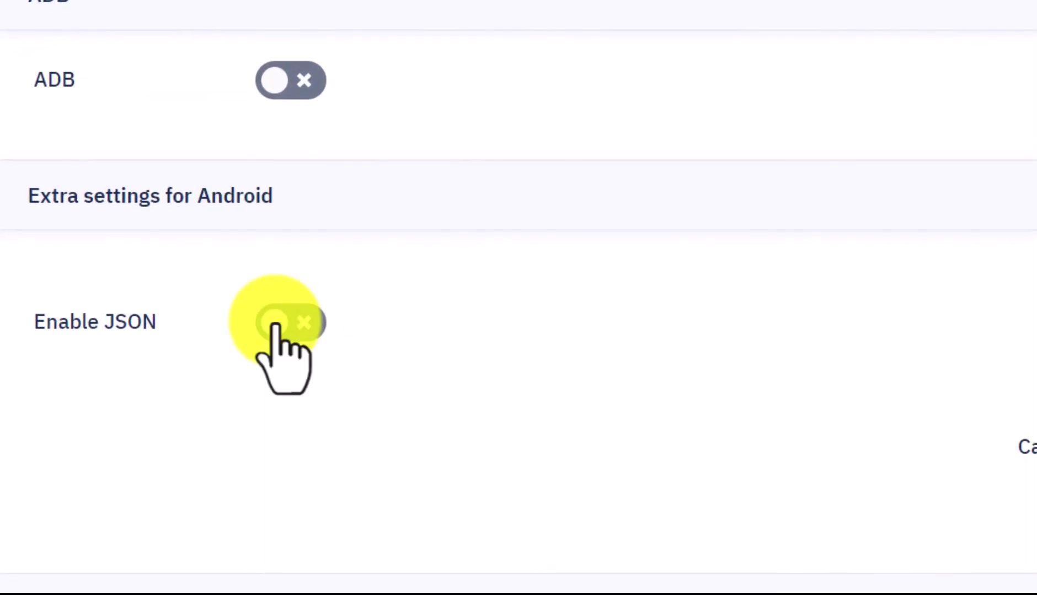
left_click(341, 439)
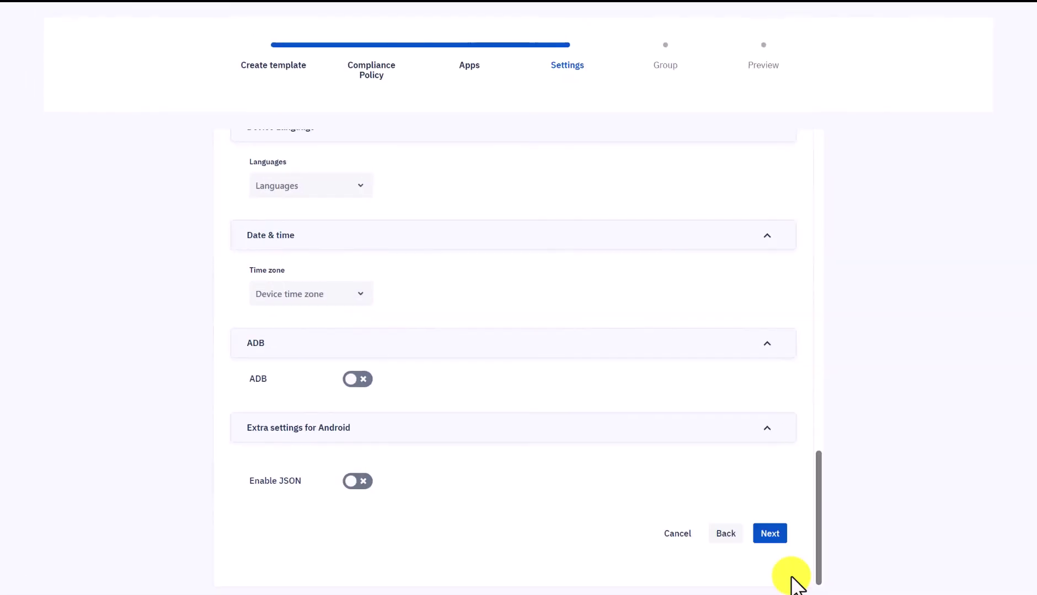
left_click(774, 532)
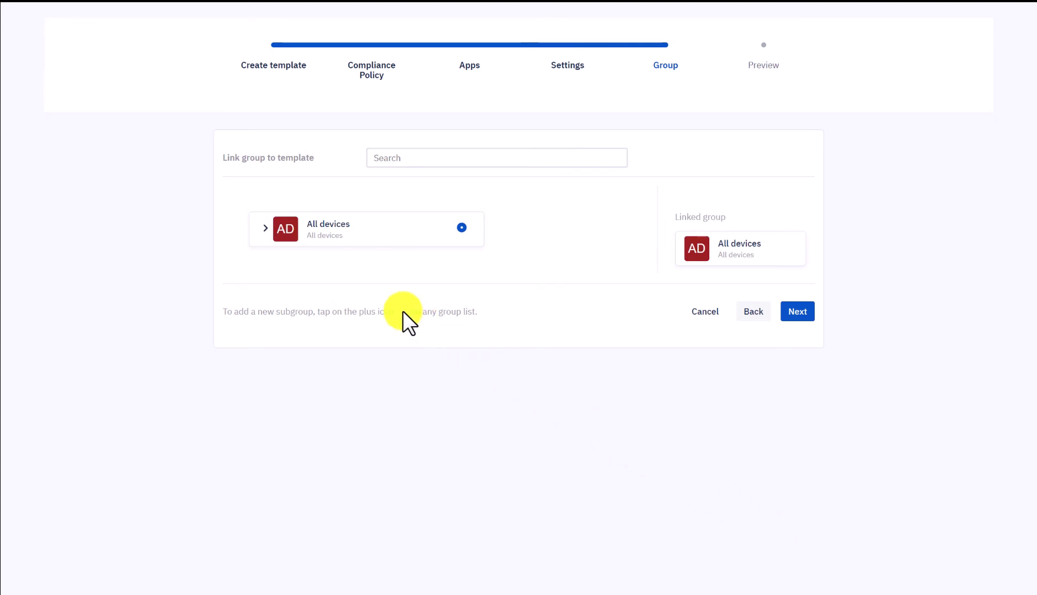
- Link the Andi's Healthcare group, review the preview, and save the template Andi
left_click(265, 229)
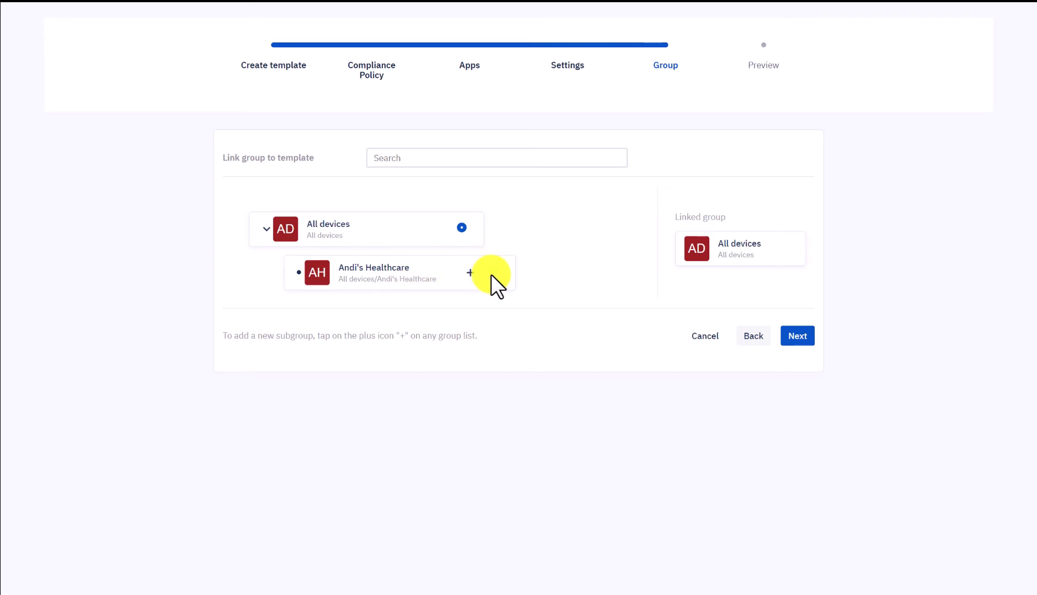
left_click(491, 272)
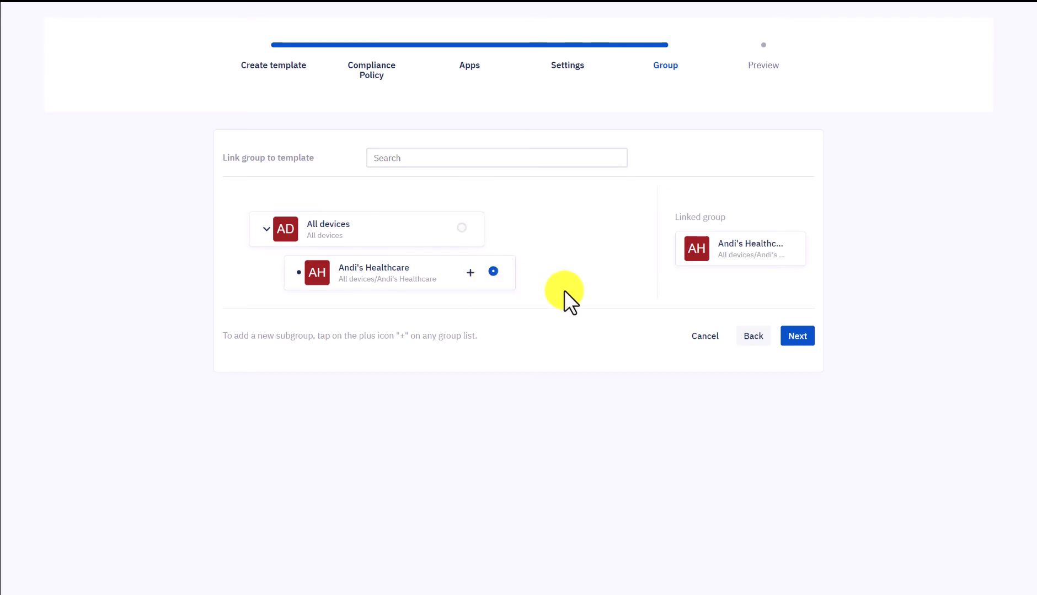
left_click(793, 337)
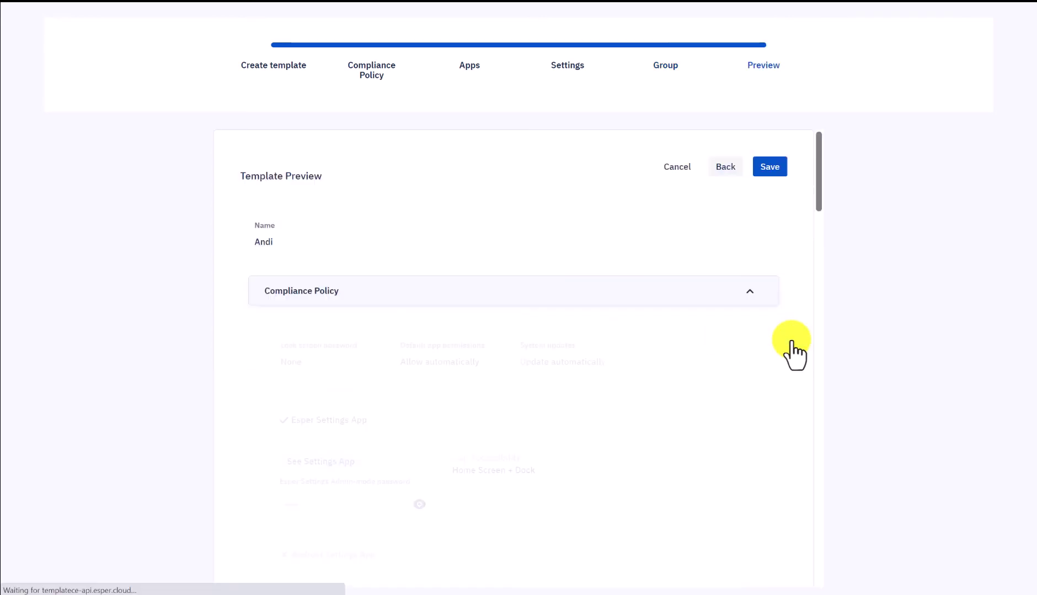
scroll(768, 339, "down", 4)
scroll(764, 338, "down", 15)
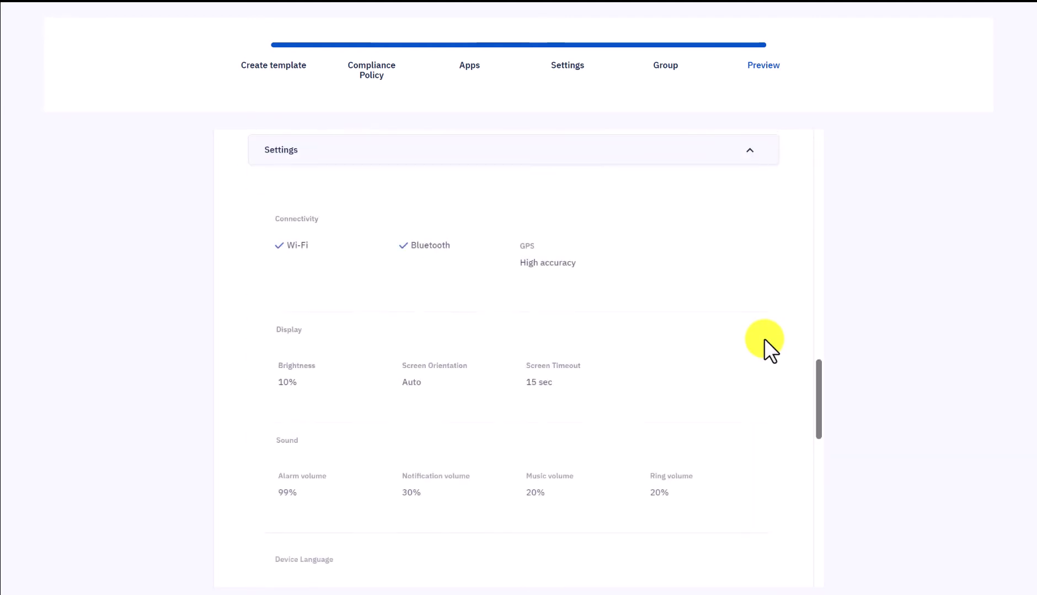
left_click(762, 527)
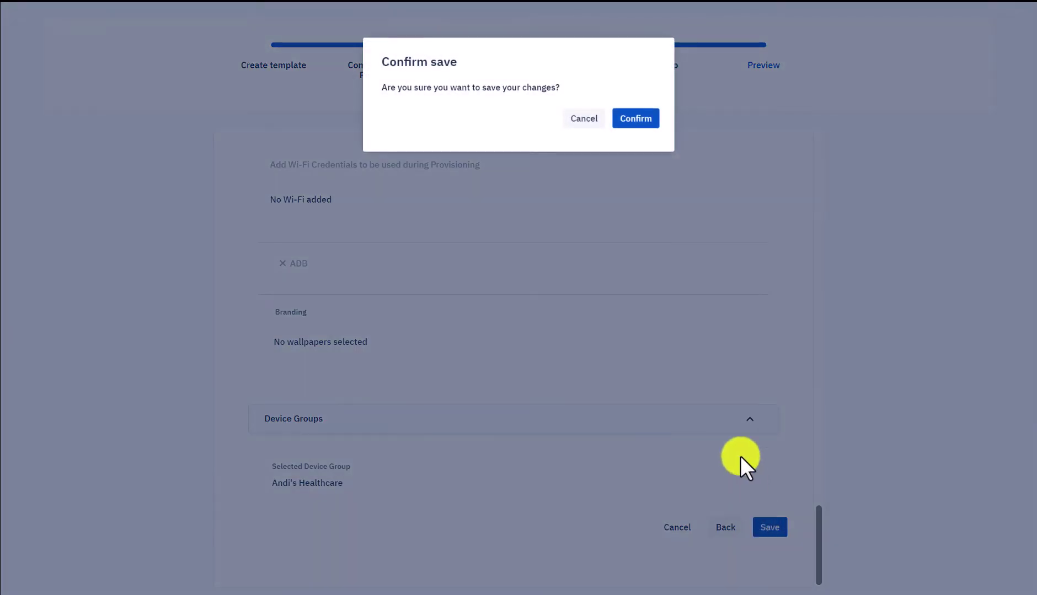
left_click(641, 127)
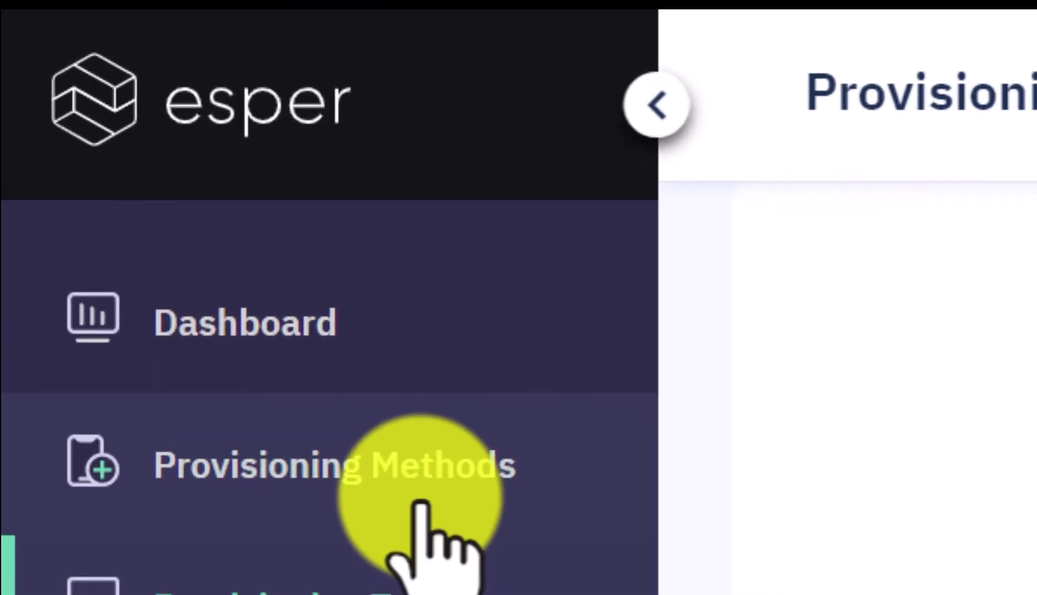
- Display the 6 Tap QR code for provisioning with the healthcare template Andi
left_click(103, 120)
mouse_move(882, 370)
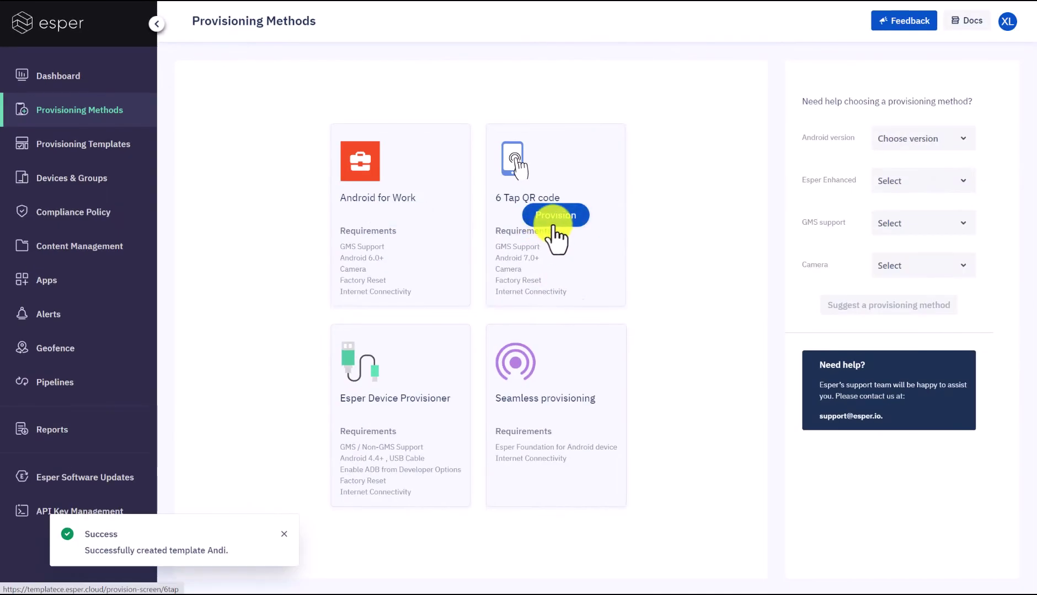
left_click(556, 216)
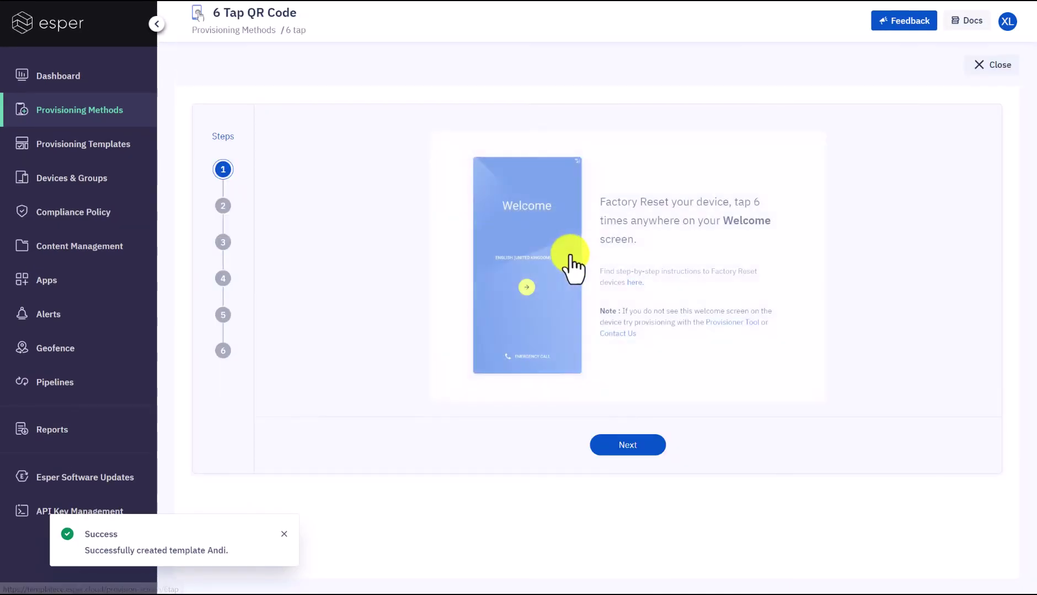
left_click(641, 442)
left_click(670, 445)
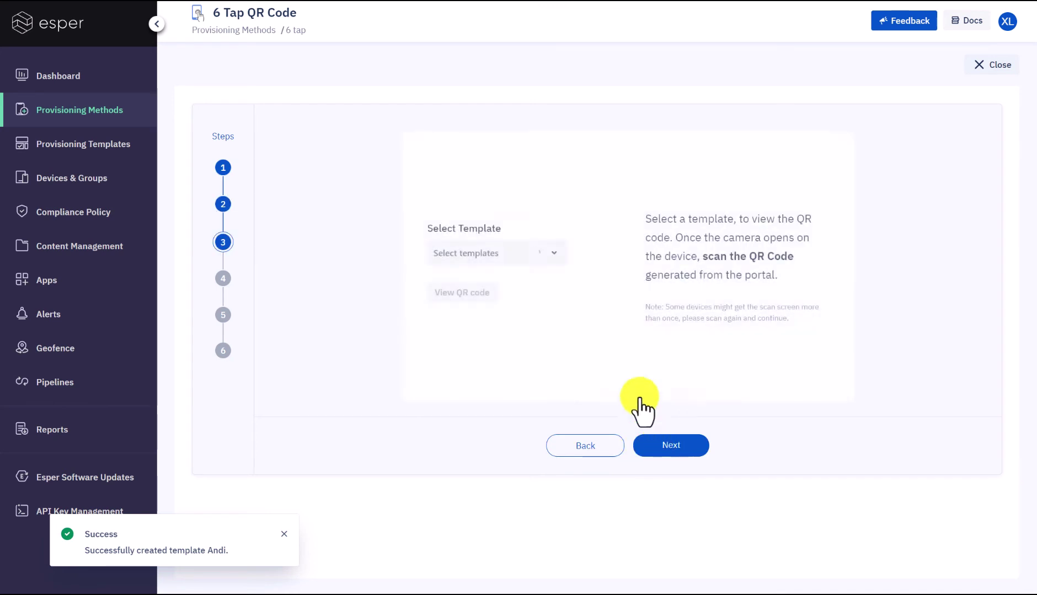
left_click(528, 255)
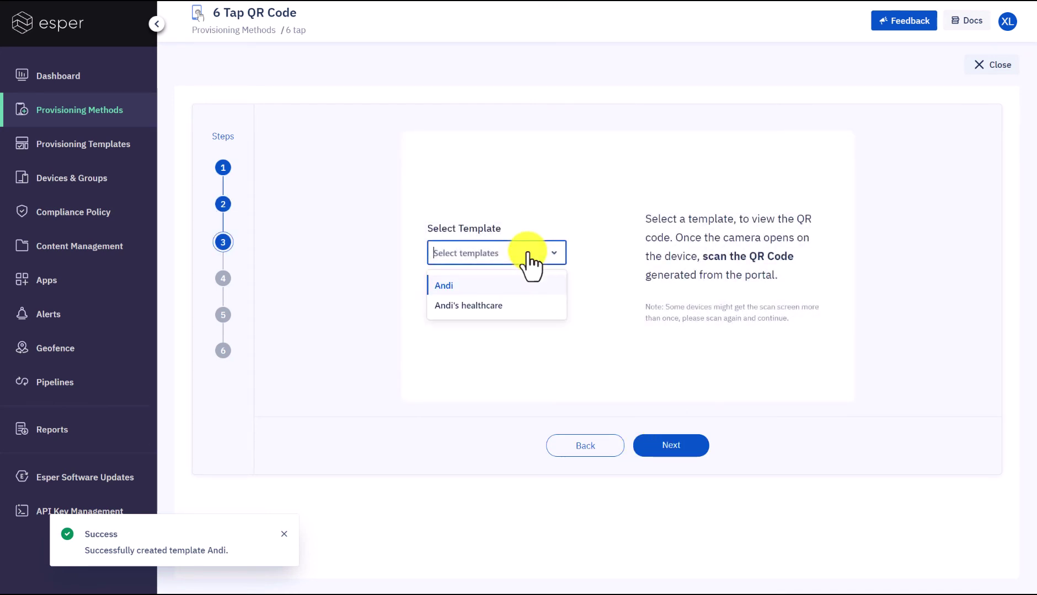
left_click(512, 307)
left_click(477, 293)
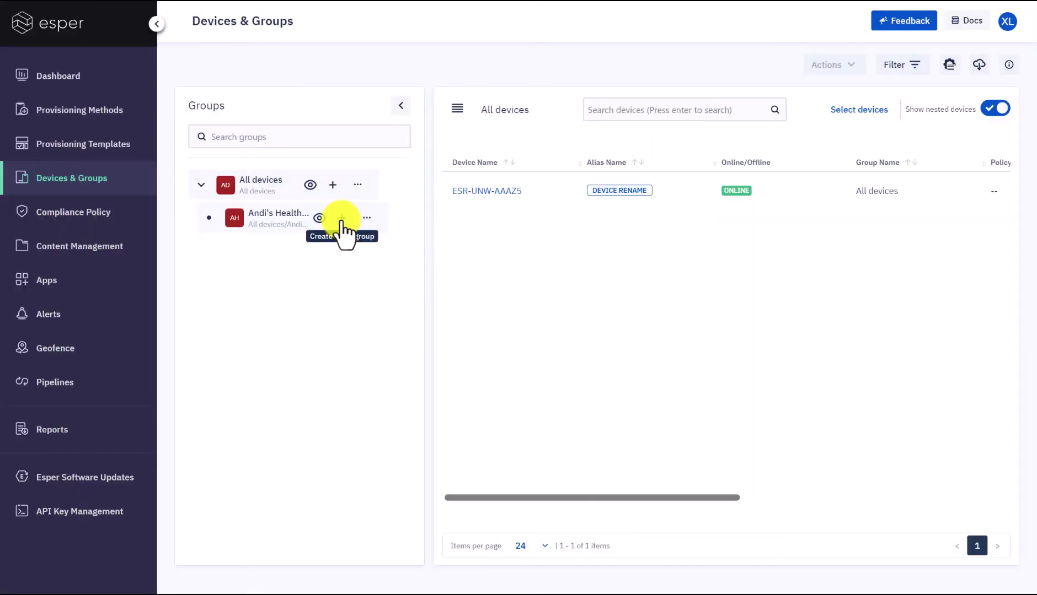
- Add a Payment subgroup under Andi's Healthcare, then go to the Provisioning Templates list
left_click(341, 219)
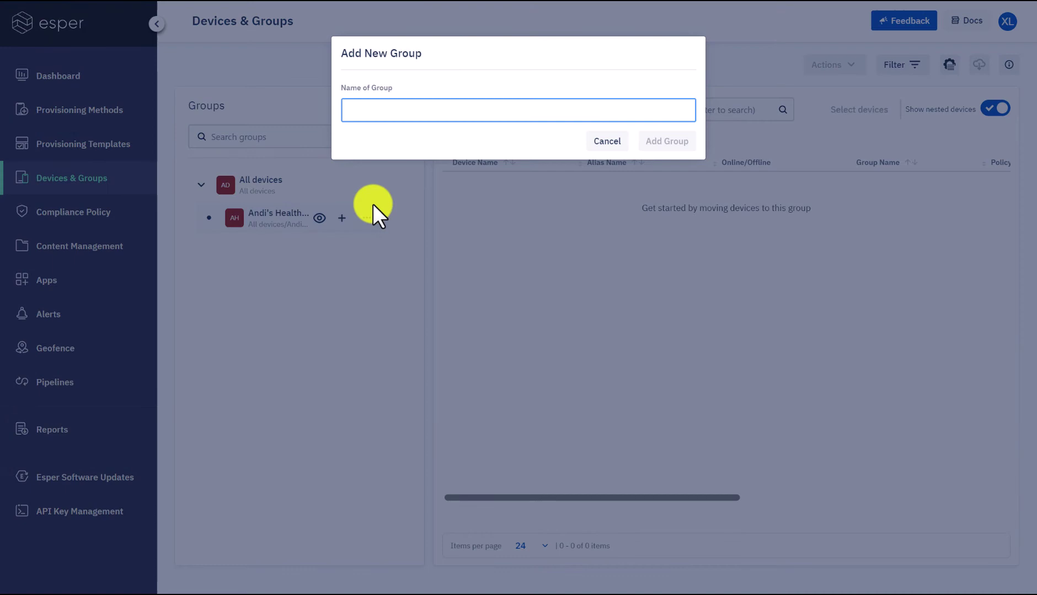
type("Payment")
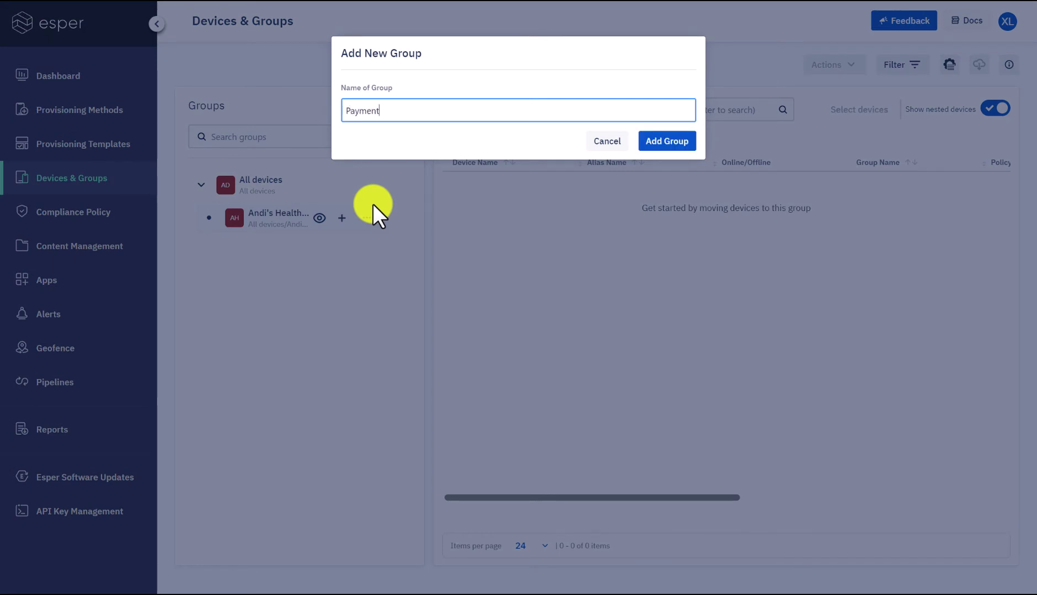
left_click(669, 144)
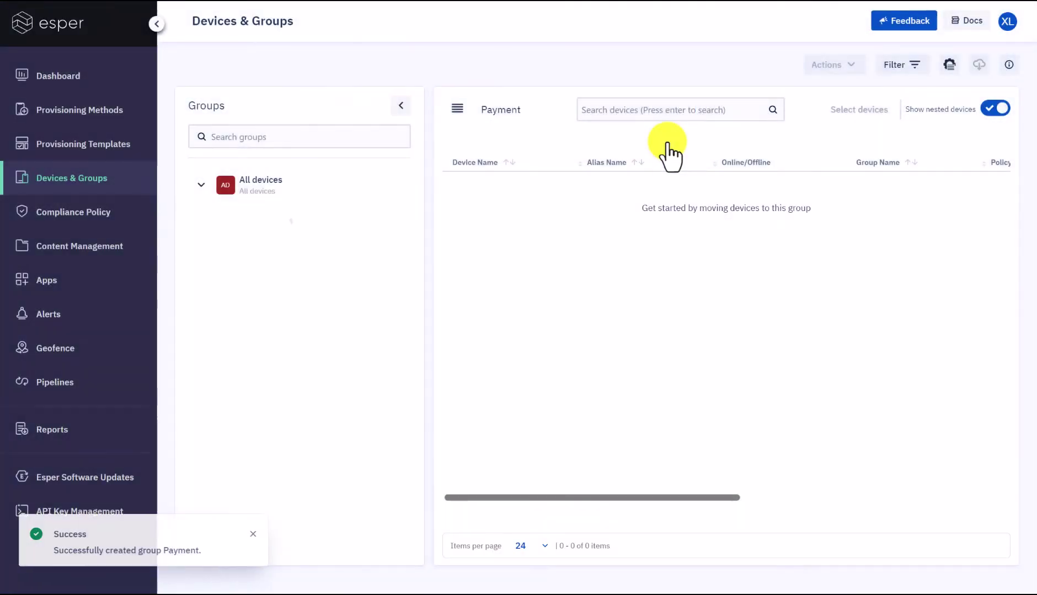
left_click(92, 154)
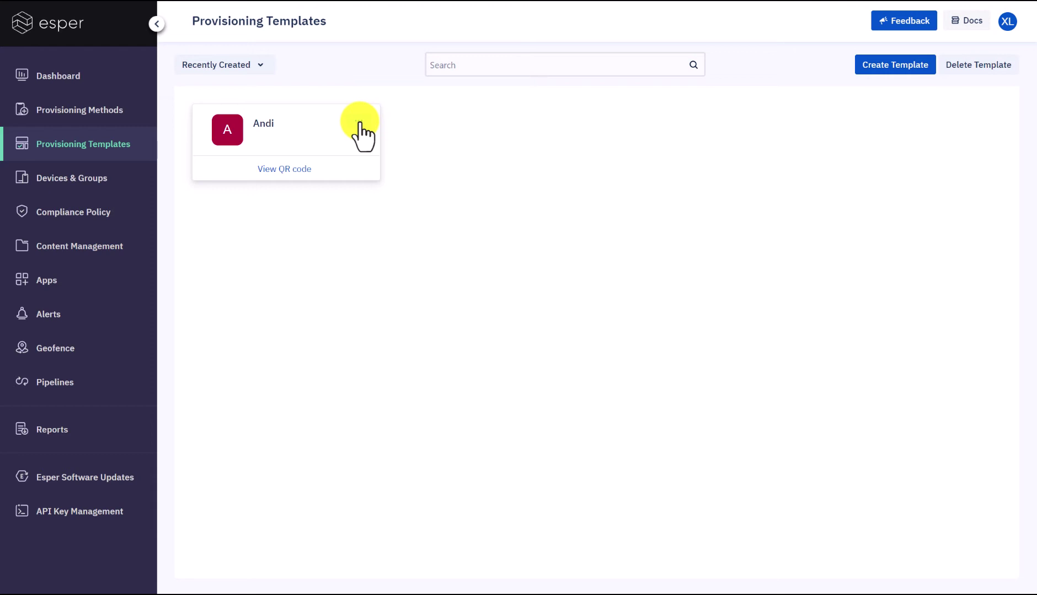
- Duplicate template Andi and open the copy, Andi_payment, for editing at the Apps step
left_click(359, 124)
left_click(390, 195)
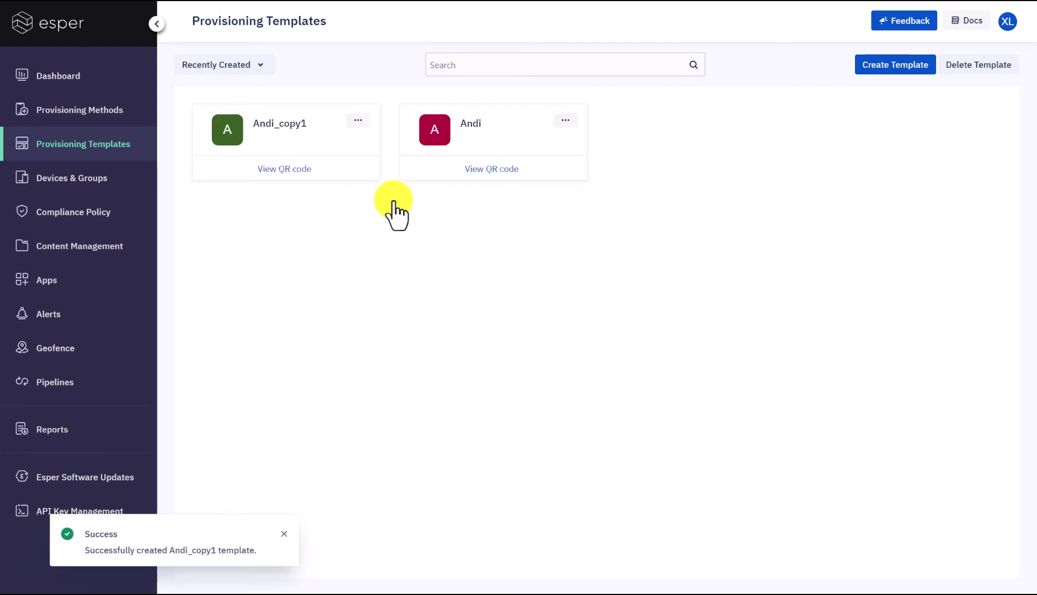
left_click(359, 121)
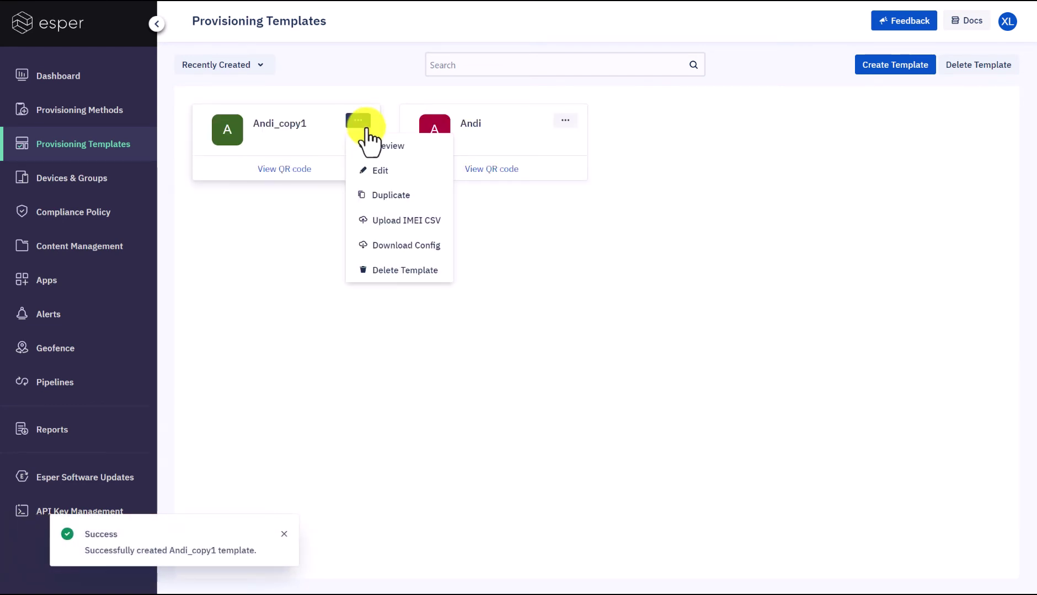
left_click(388, 171)
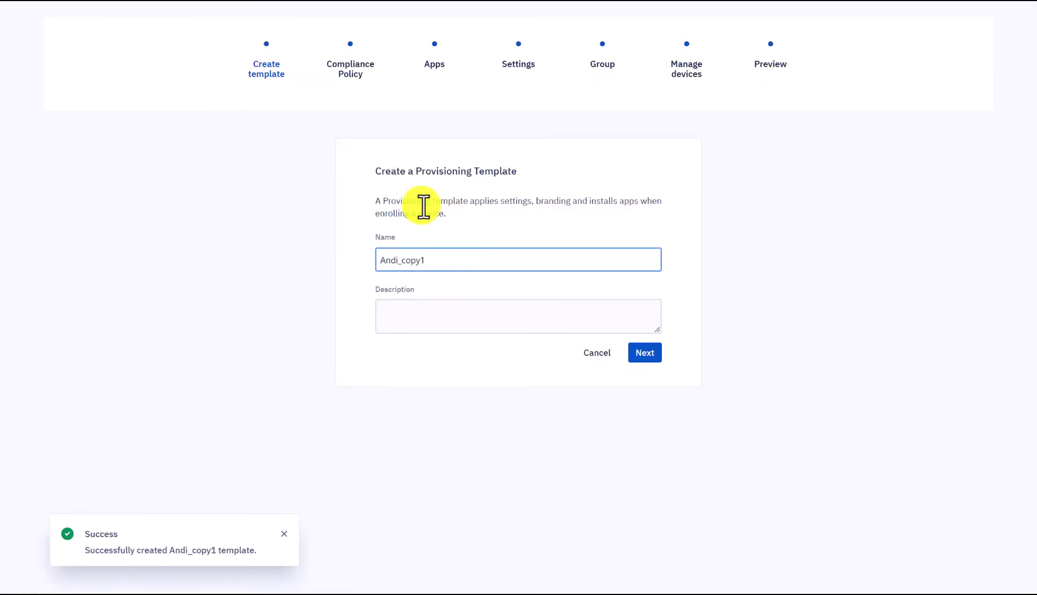
left_click(644, 354)
left_click(443, 69)
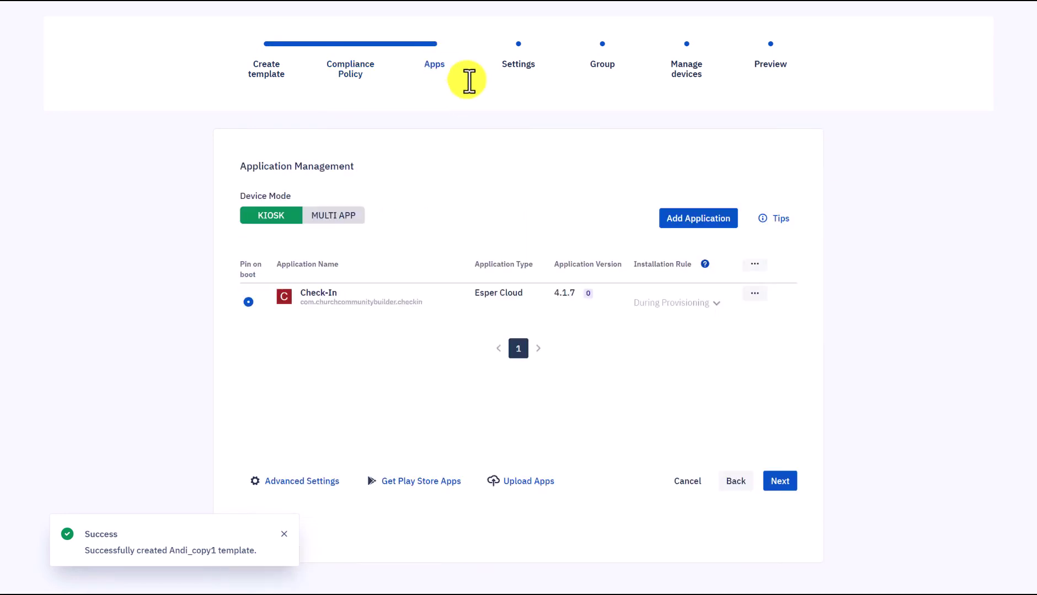
- Replace the Check-In kiosk app with PayPal 8.19.0 and update the template
left_click(754, 294)
left_click(770, 332)
left_click(586, 116)
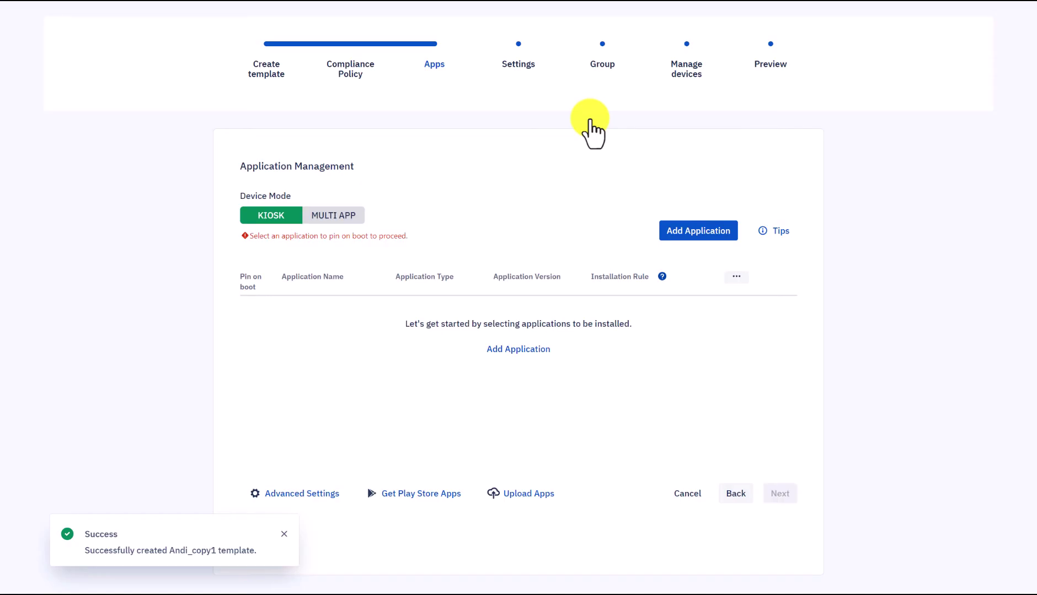
left_click(696, 233)
left_click(464, 109)
left_click(451, 198)
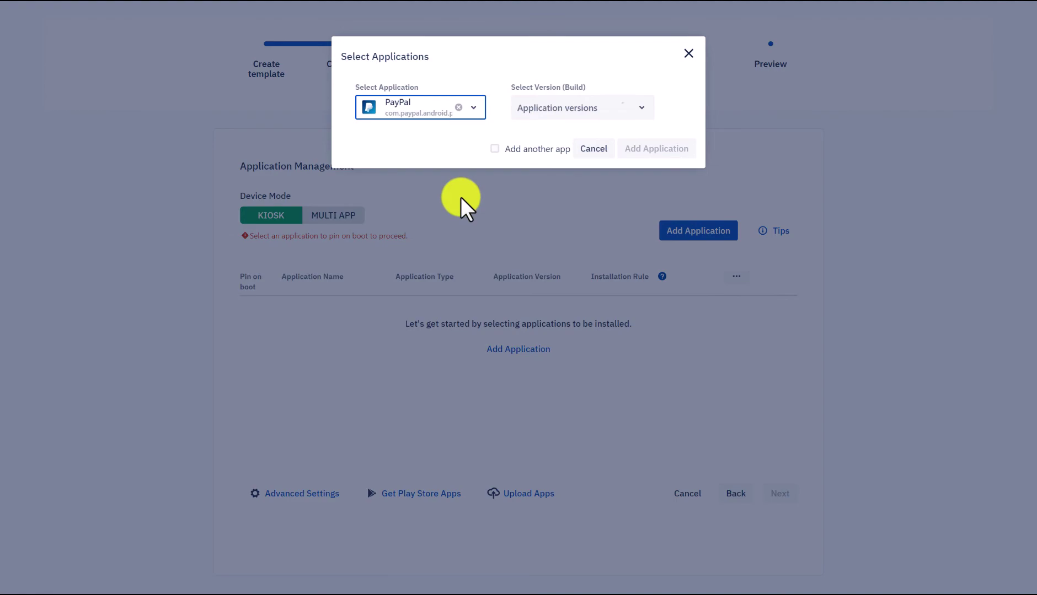
left_click(645, 149)
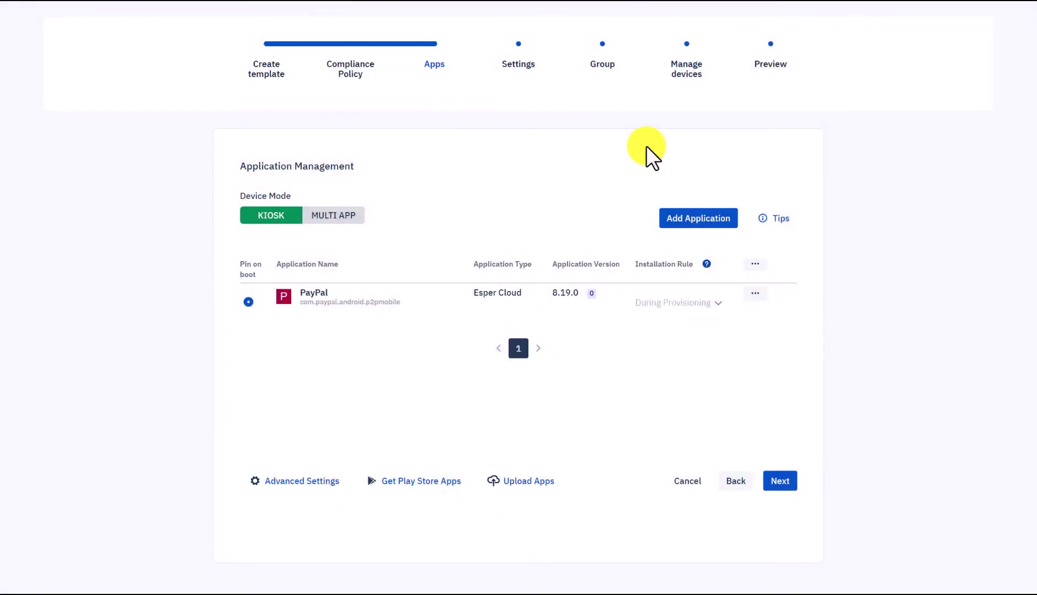
left_click(781, 482)
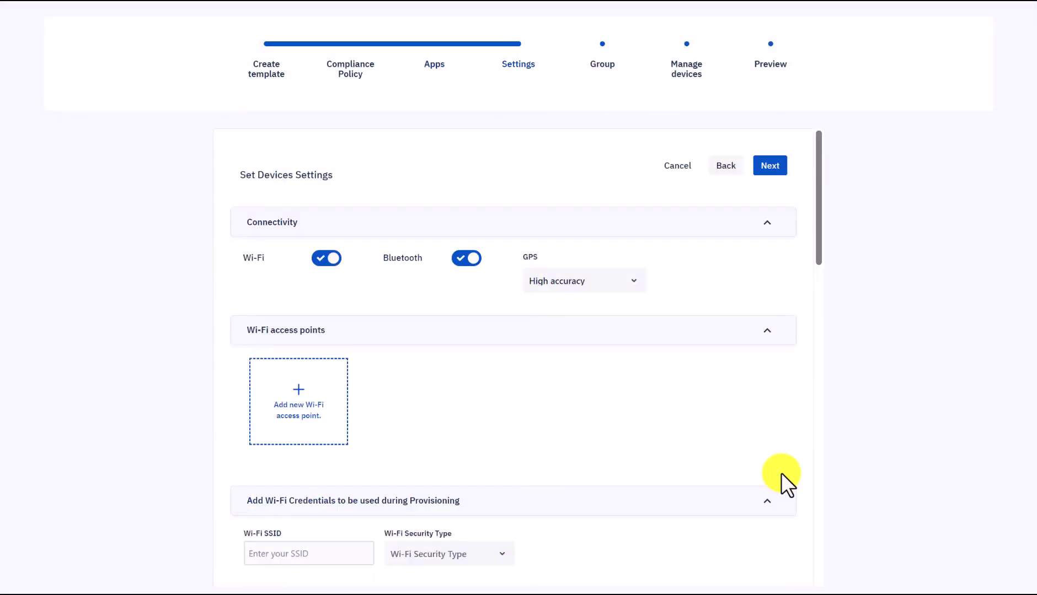
left_click(759, 66)
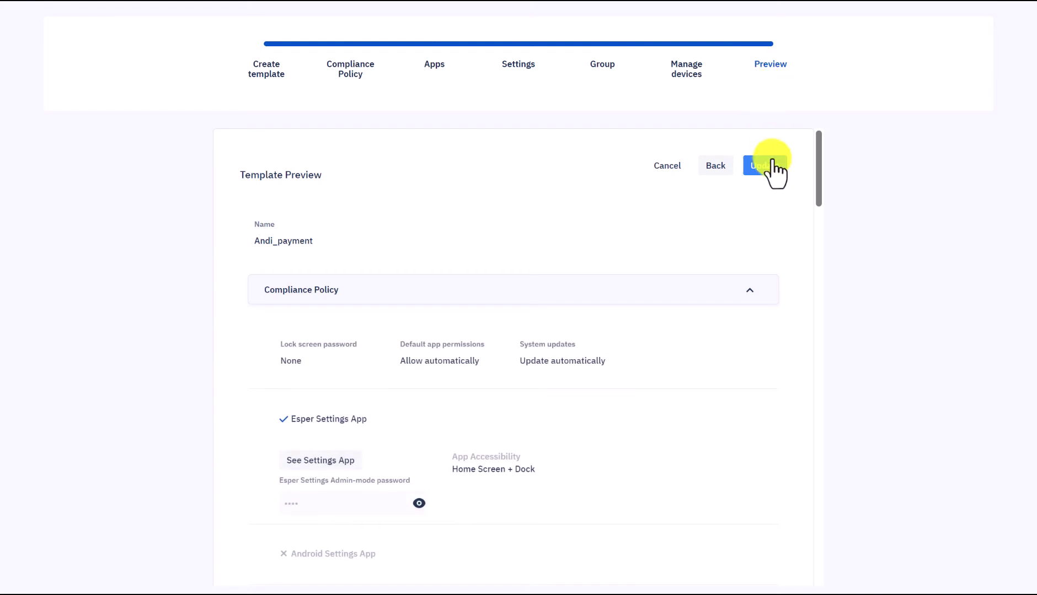
left_click(774, 167)
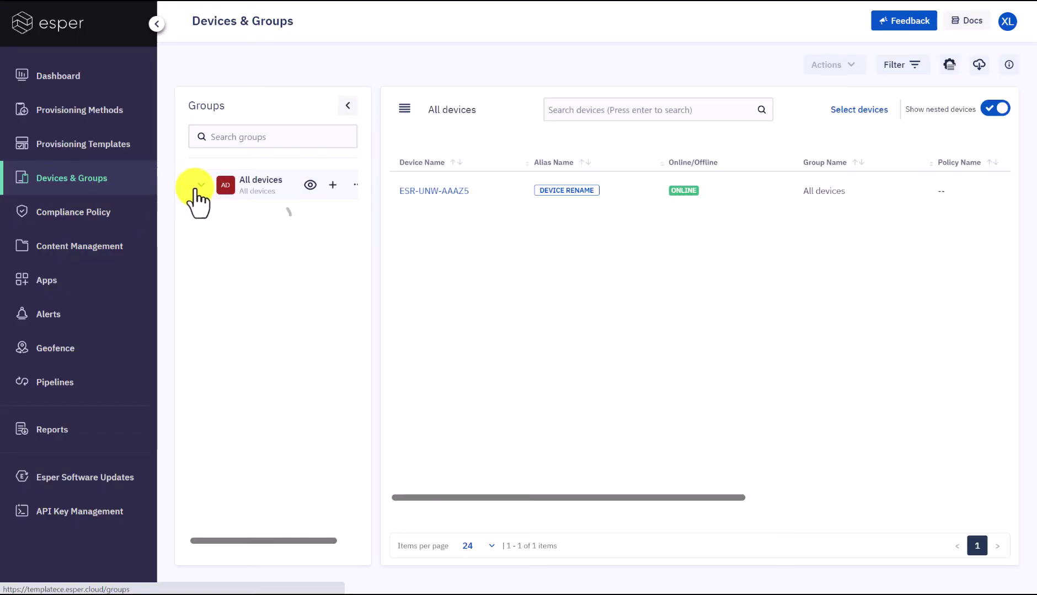
- Run a Remote Viewer session on device ESR-UNW-AAAZ5, then stop it
left_click(448, 193)
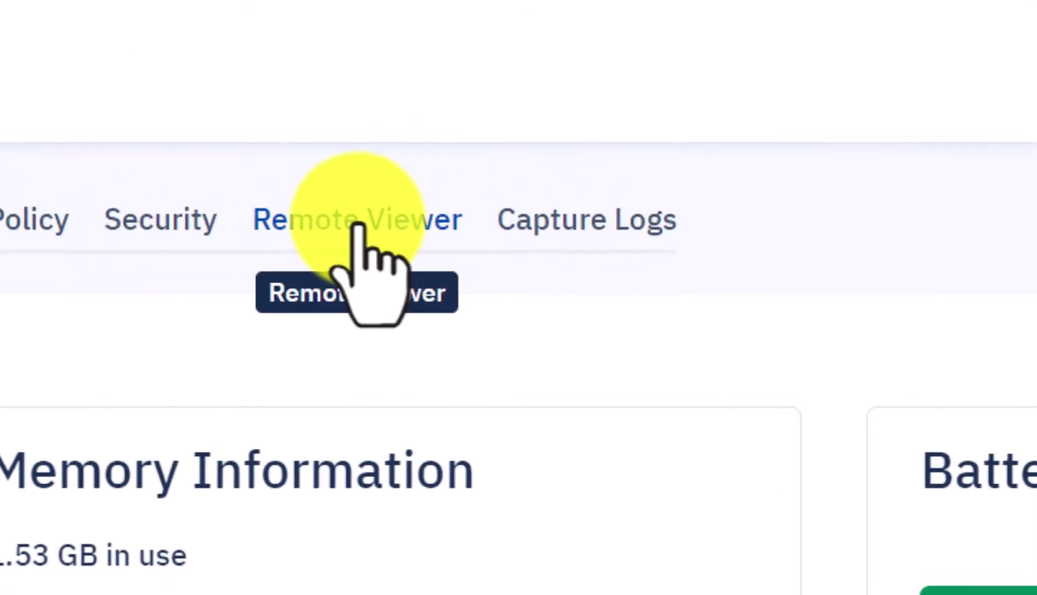
left_click(357, 224)
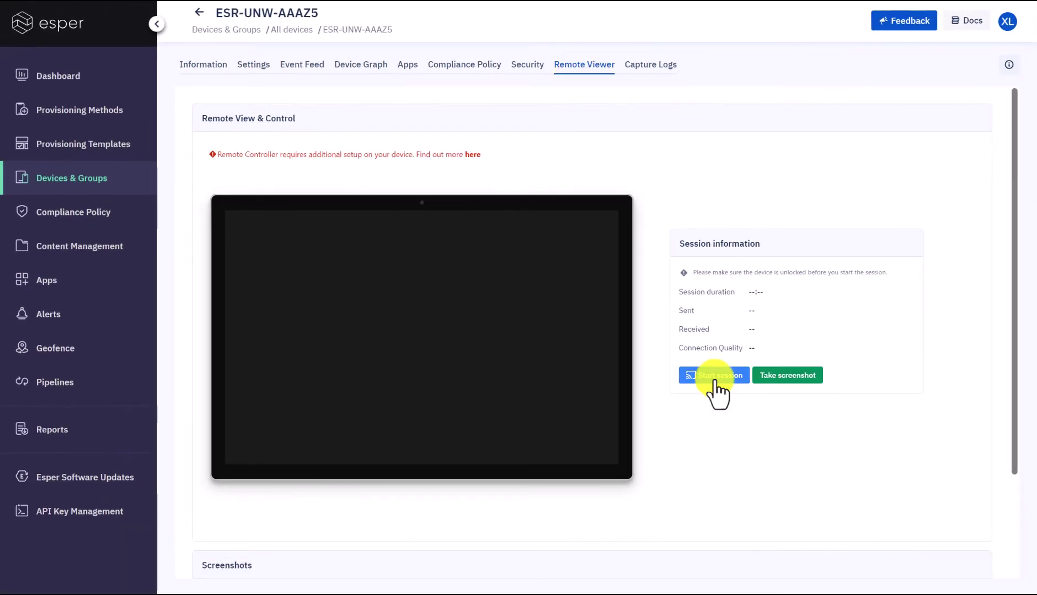
left_click(716, 377)
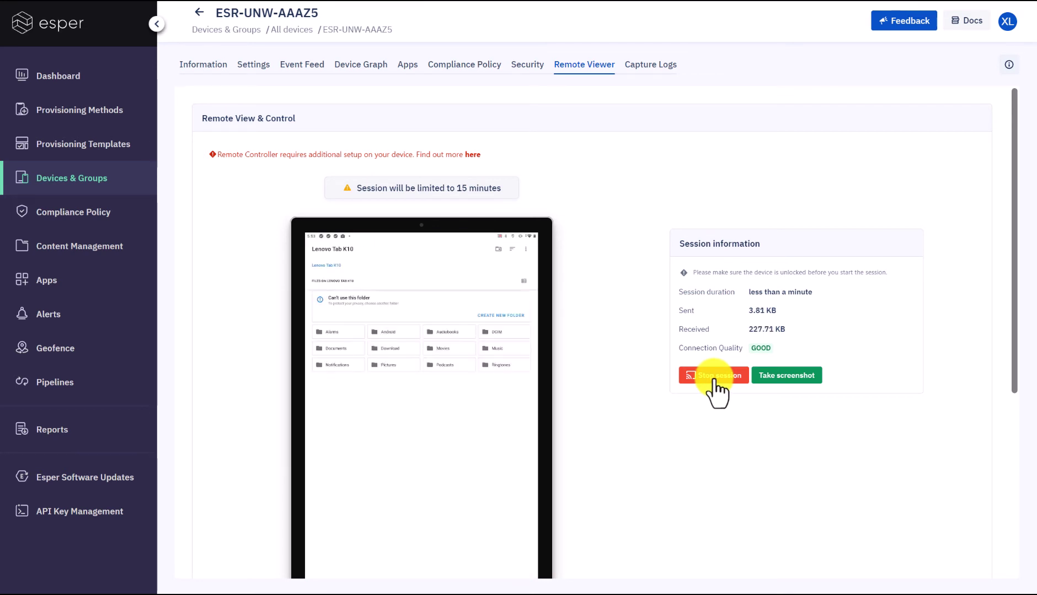
left_click(715, 376)
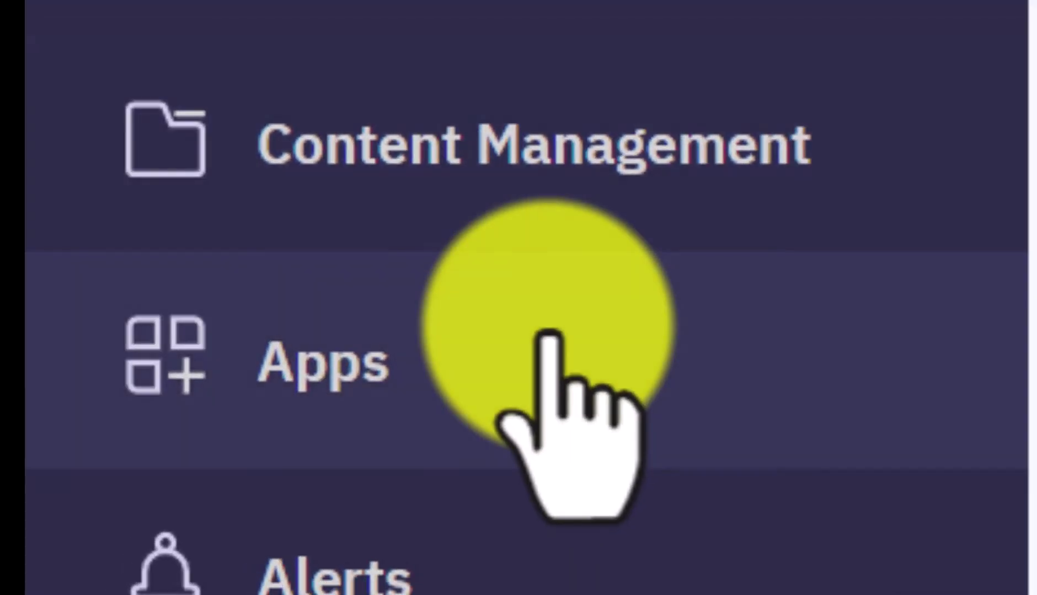
- Open Content Management to list EsperFiles_v1.apk and esper_logo.PNG, dismissing the upload windows
left_click(268, 302)
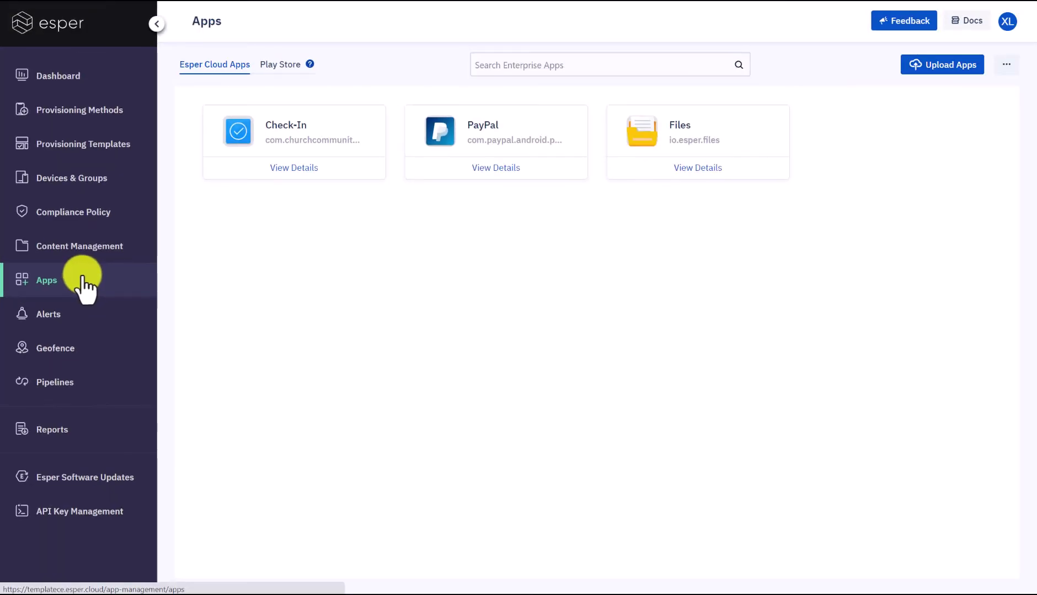
left_click(952, 63)
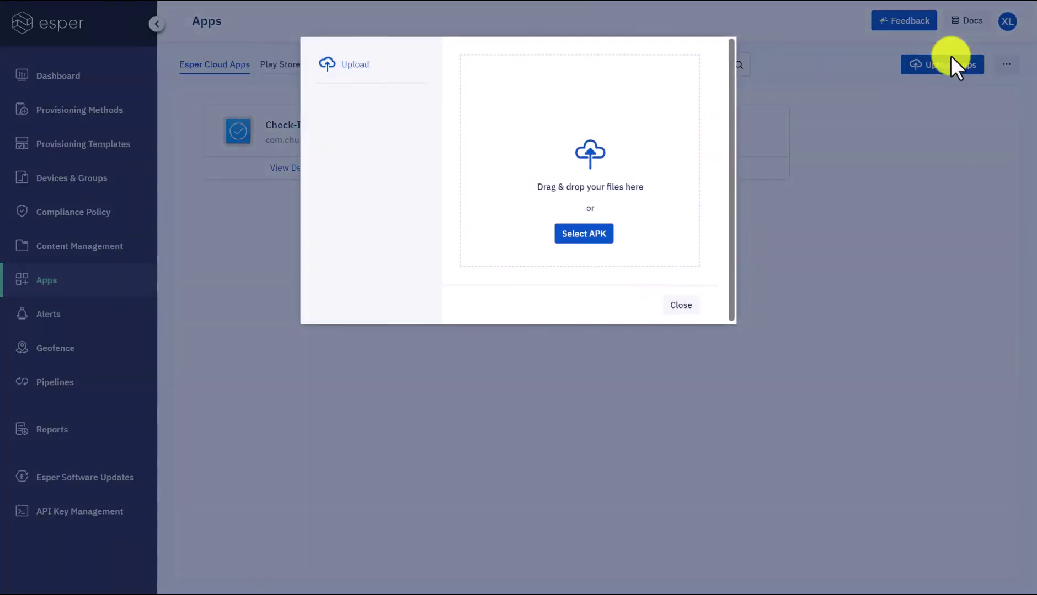
left_click(683, 298)
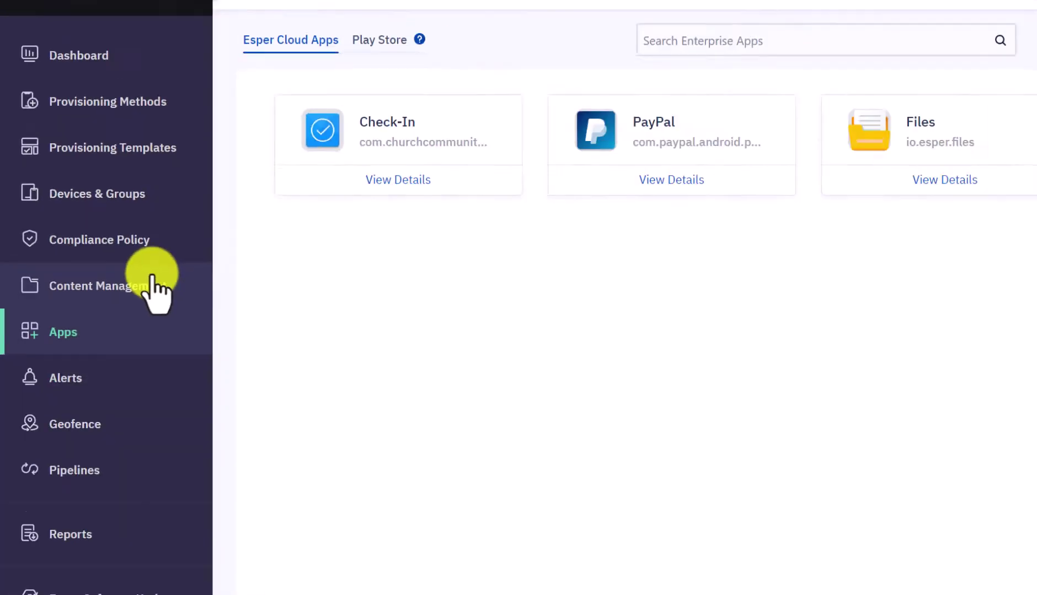
left_click(398, 505)
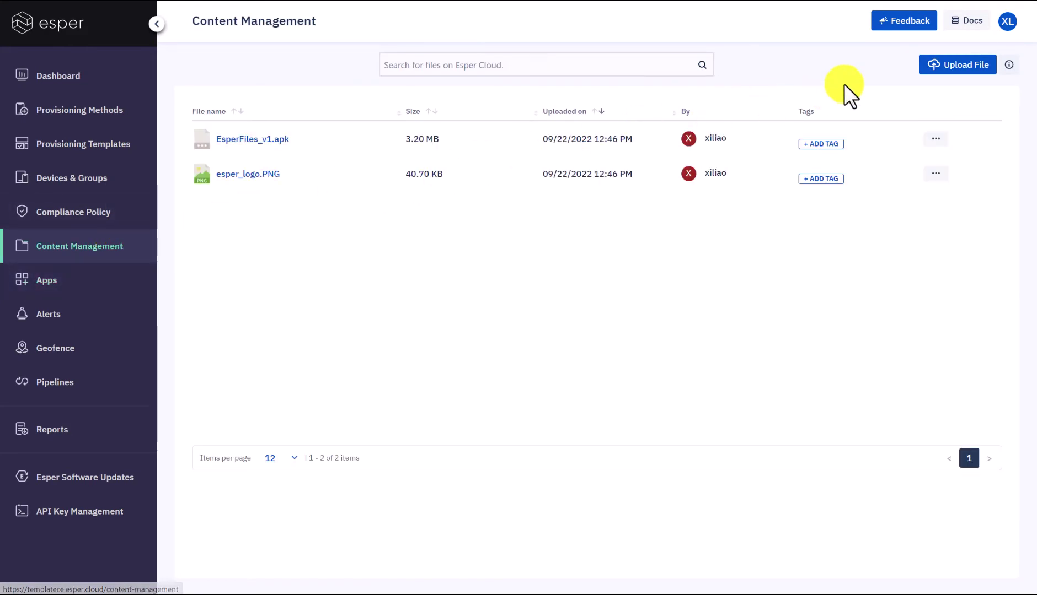
left_click(946, 64)
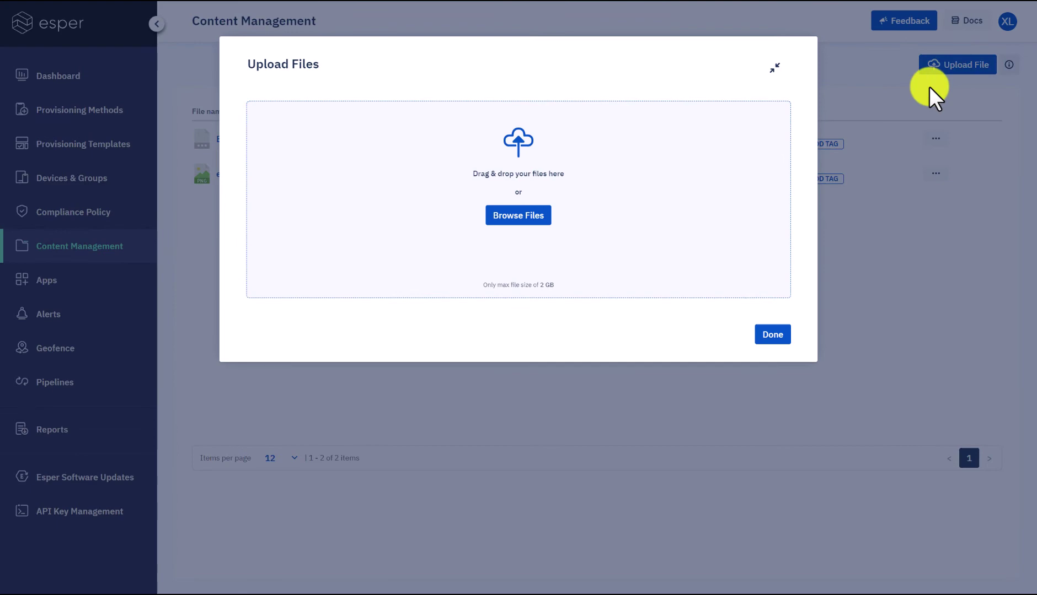
left_click(762, 334)
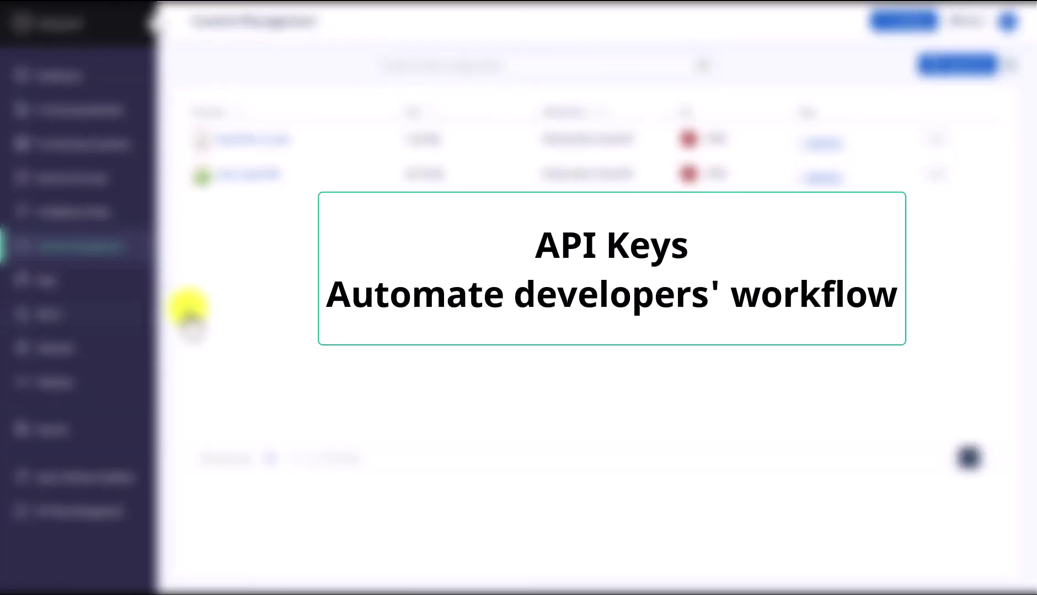
- Create a new API key named 'API' in API Key Management and dismiss the access token window
left_click(76, 521)
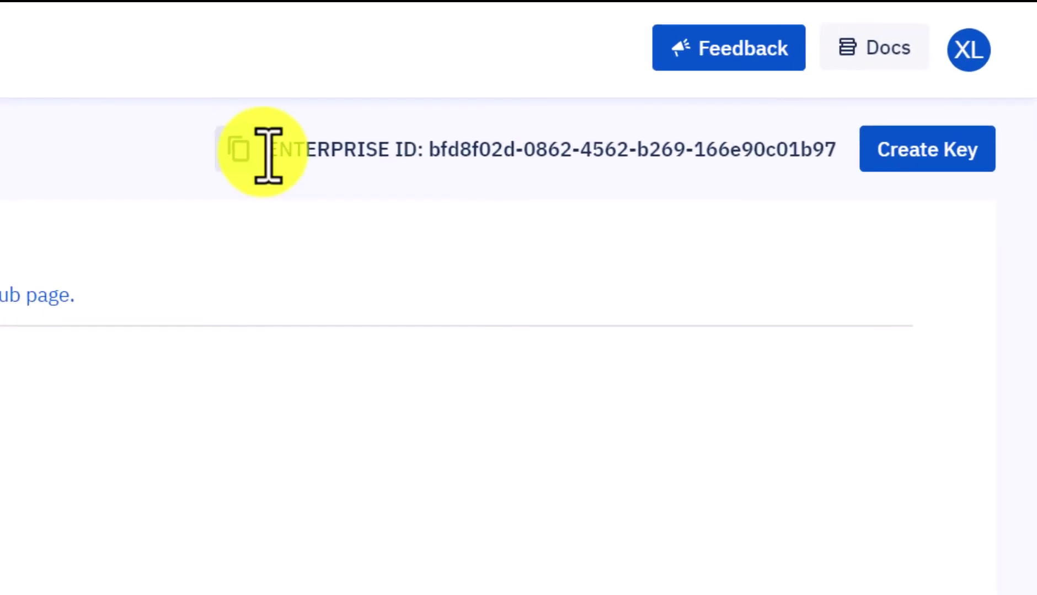
left_click(928, 161)
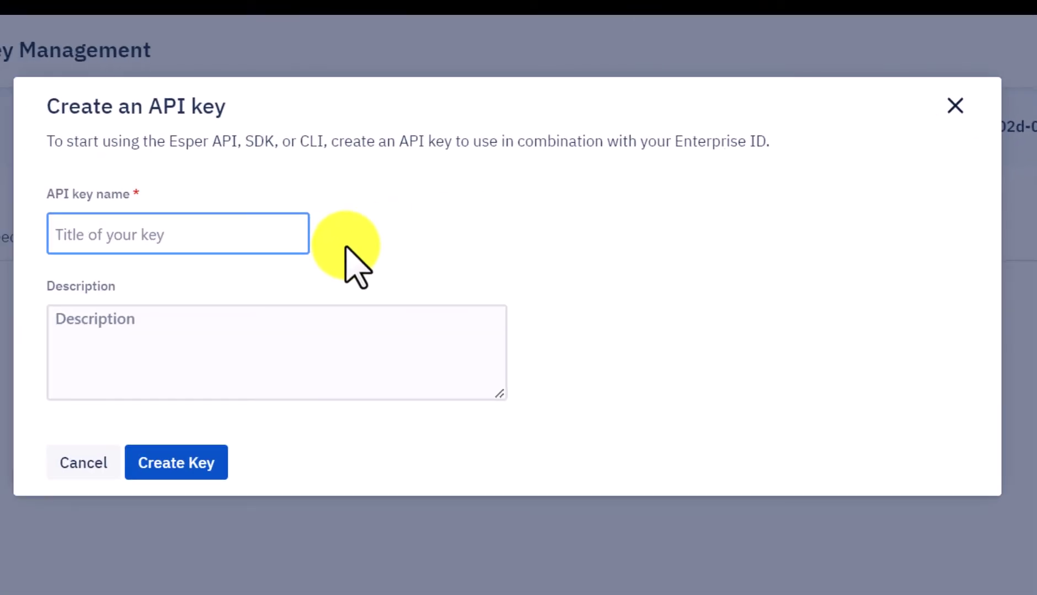
type("API")
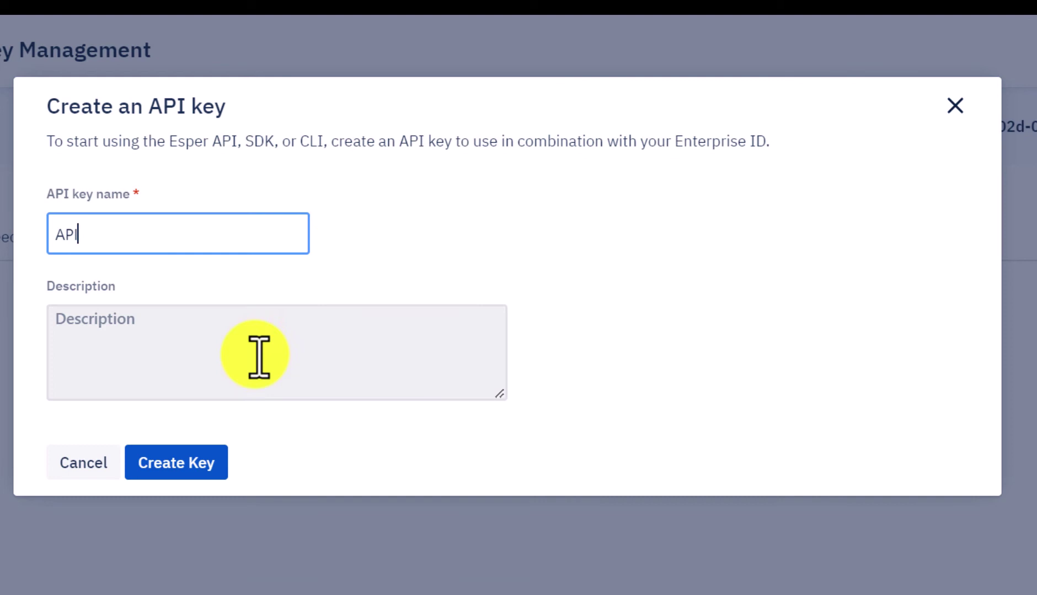
left_click(176, 462)
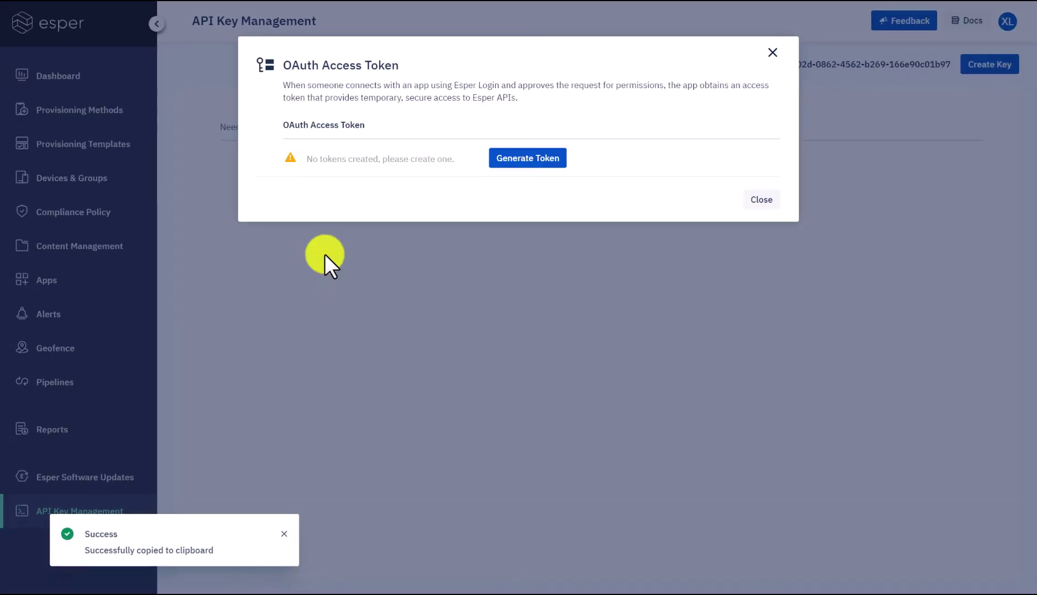
left_click(754, 201)
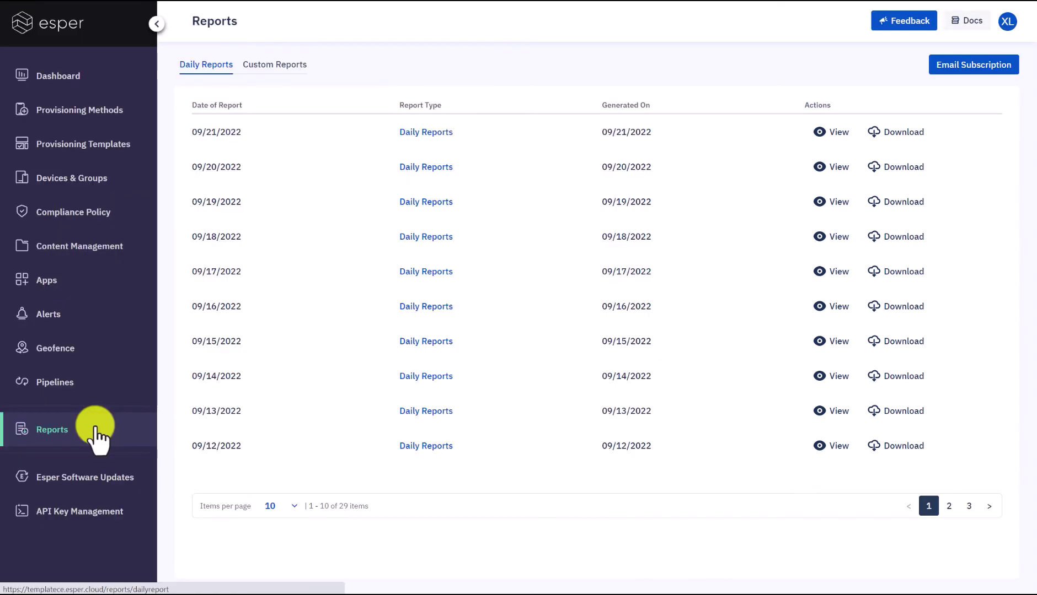
- Show the Device Graph battery level chart for device ESR-UNW-AAAZ5
left_click(82, 183)
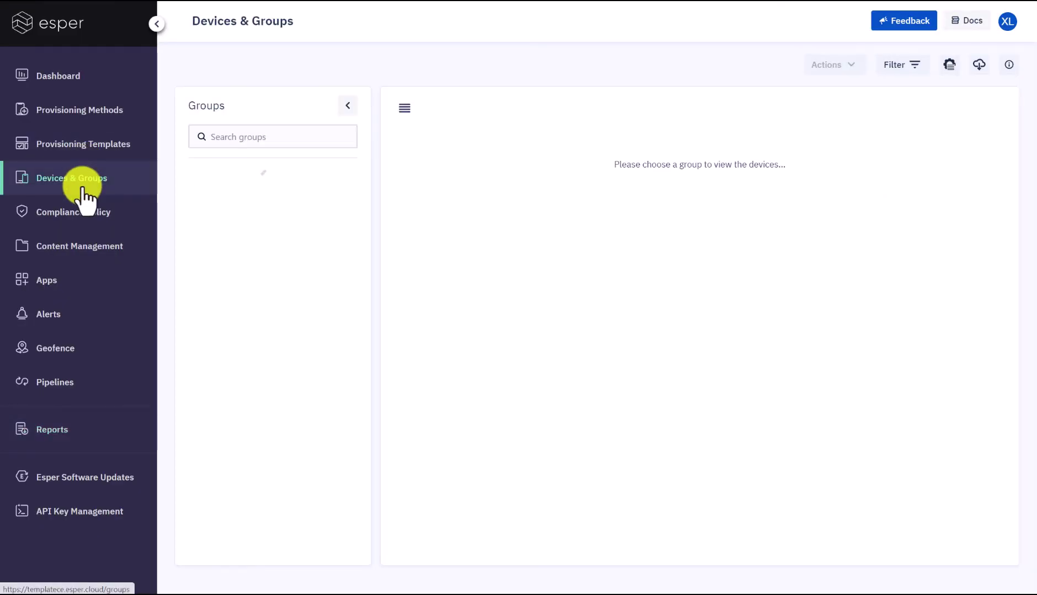
left_click(452, 190)
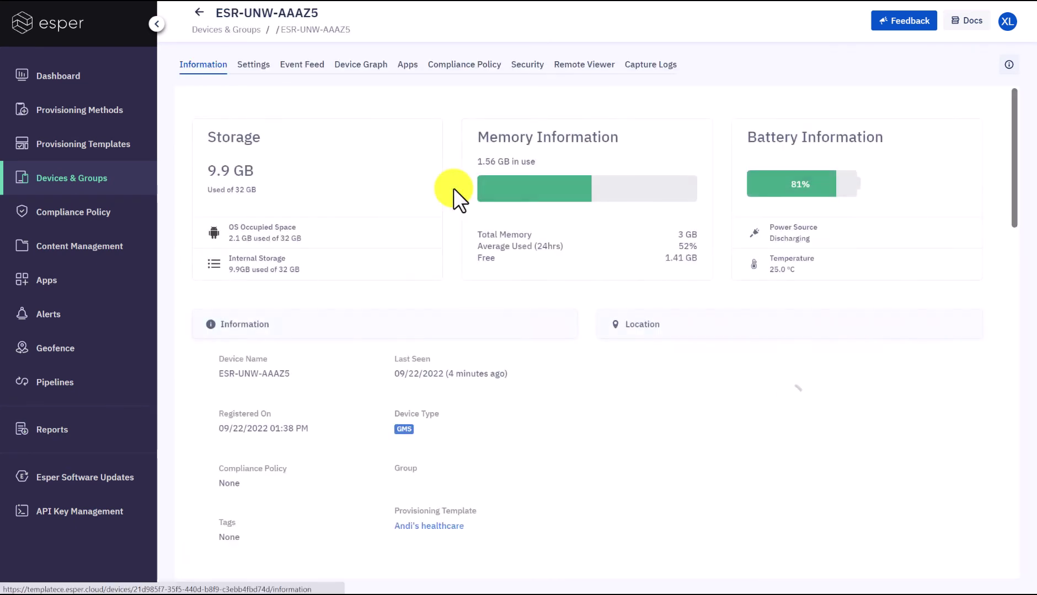
left_click(365, 66)
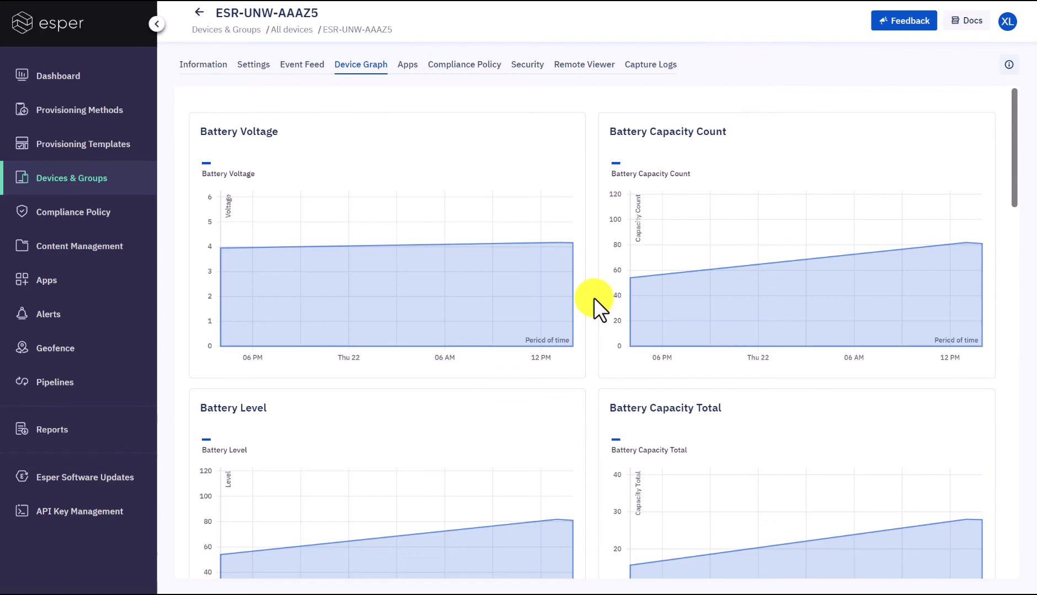
scroll(594, 298, "down", 2)
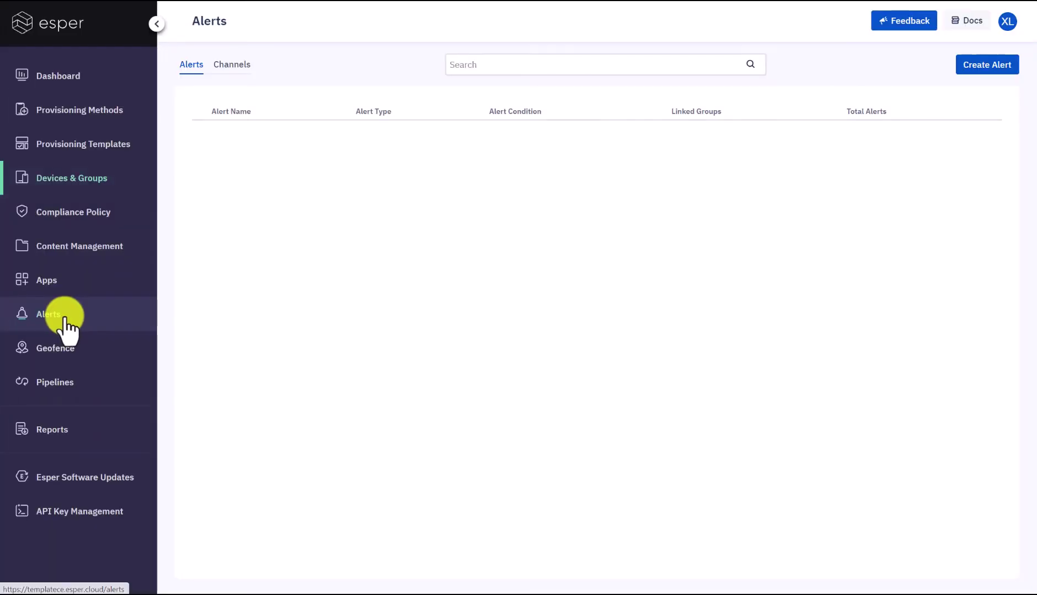
- Start a new alert named 'Battery' with the Lesser Than 2% battery condition
left_click(66, 323)
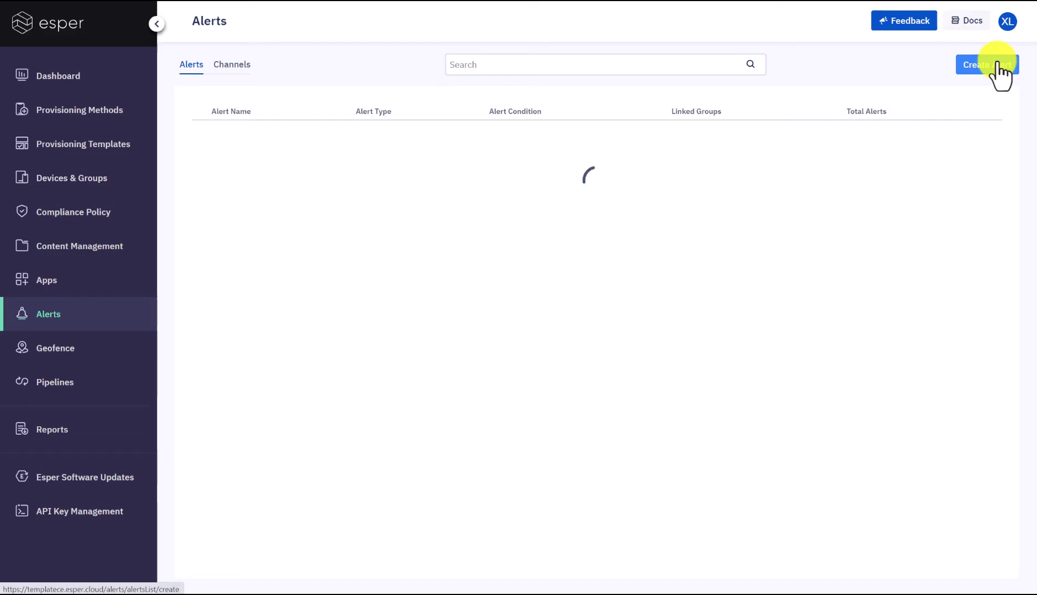
left_click(999, 67)
left_click(365, 103)
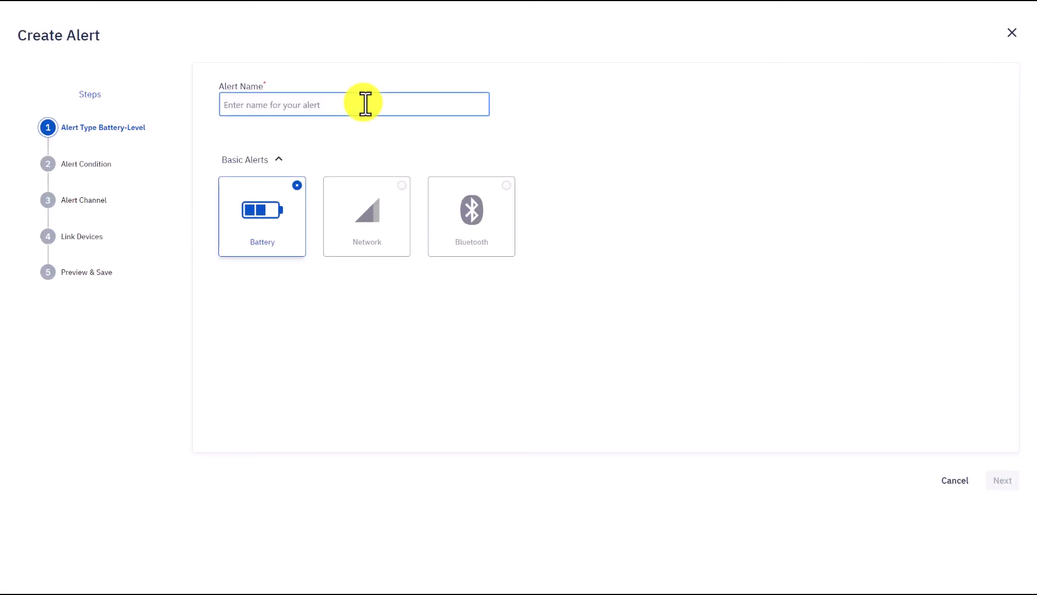
type("Battery")
left_click(1003, 482)
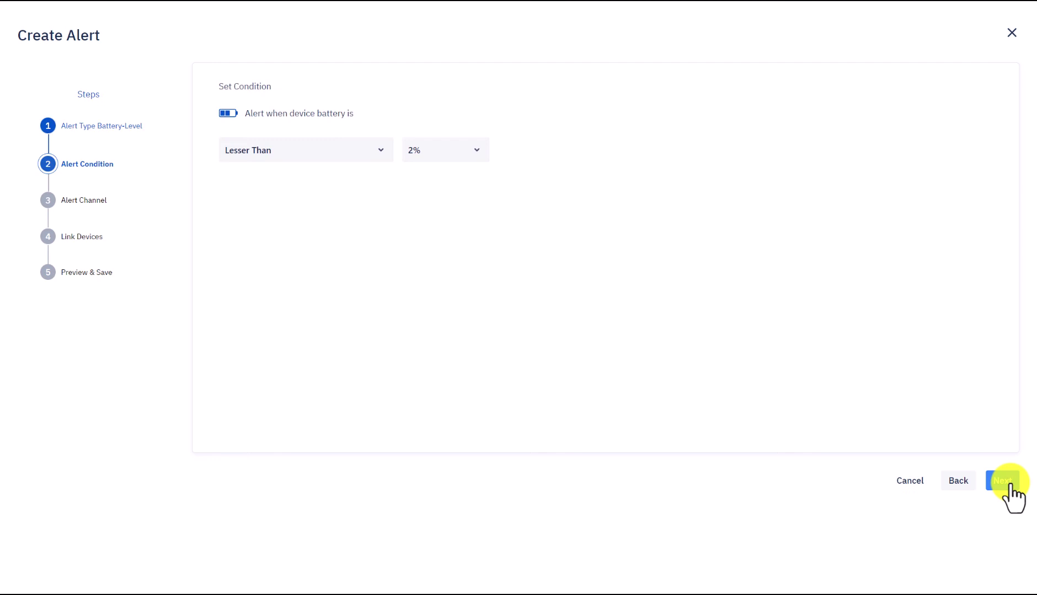
left_click(1000, 481)
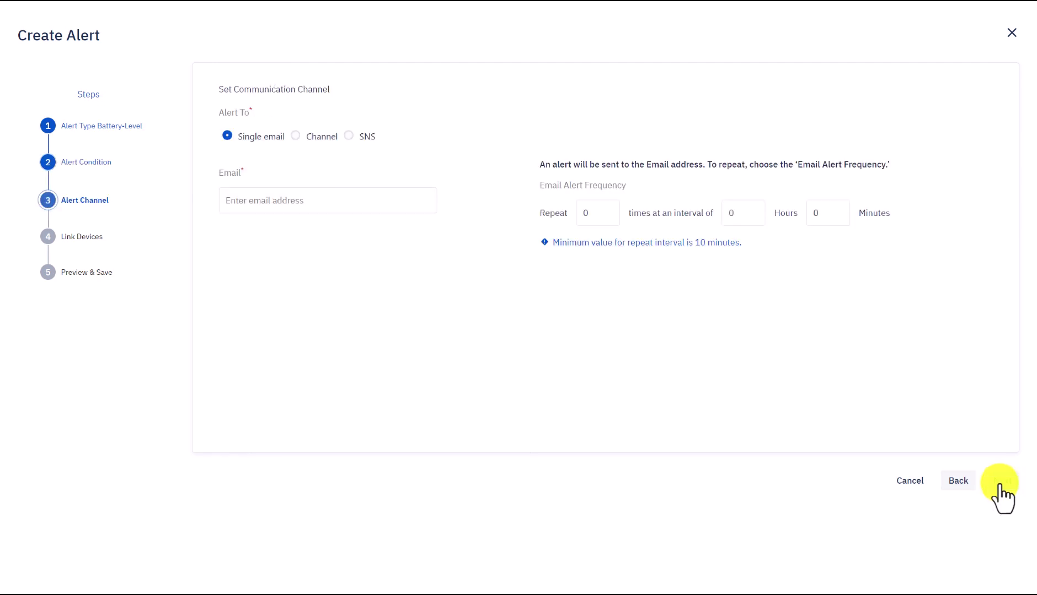
- Send the alert to the IT admin's e-mail, link device ESR-UNW-AAAZ5, and save it
left_click(266, 199)
type("it")
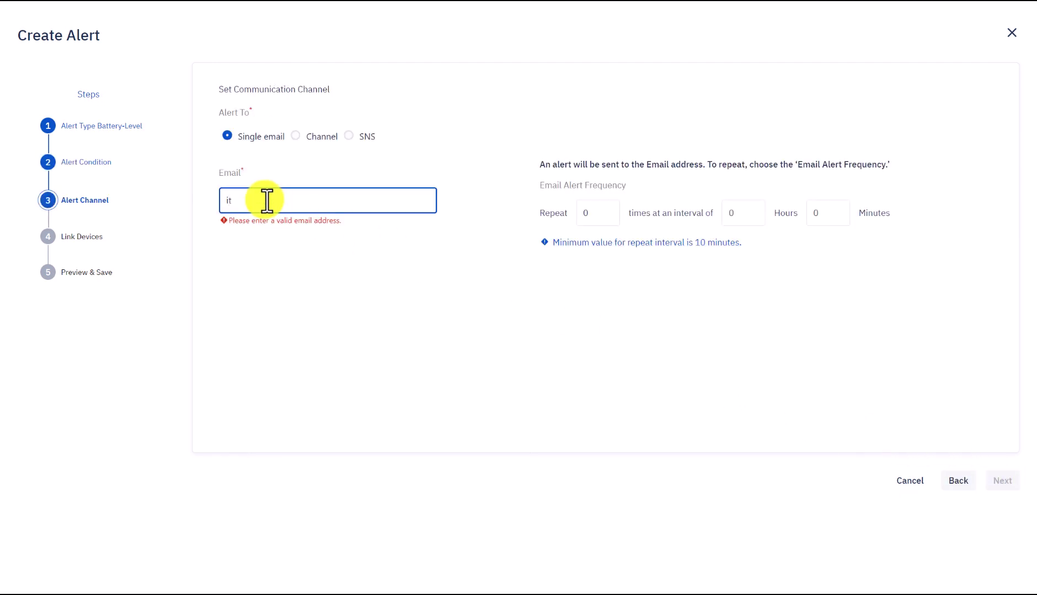
type("admin@company.com")
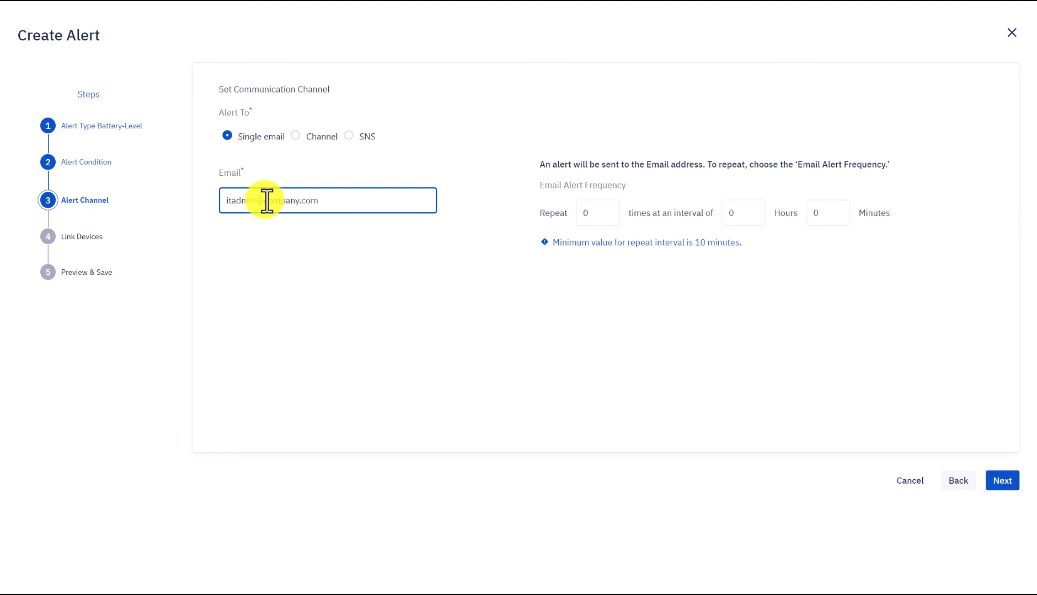
left_click(1010, 487)
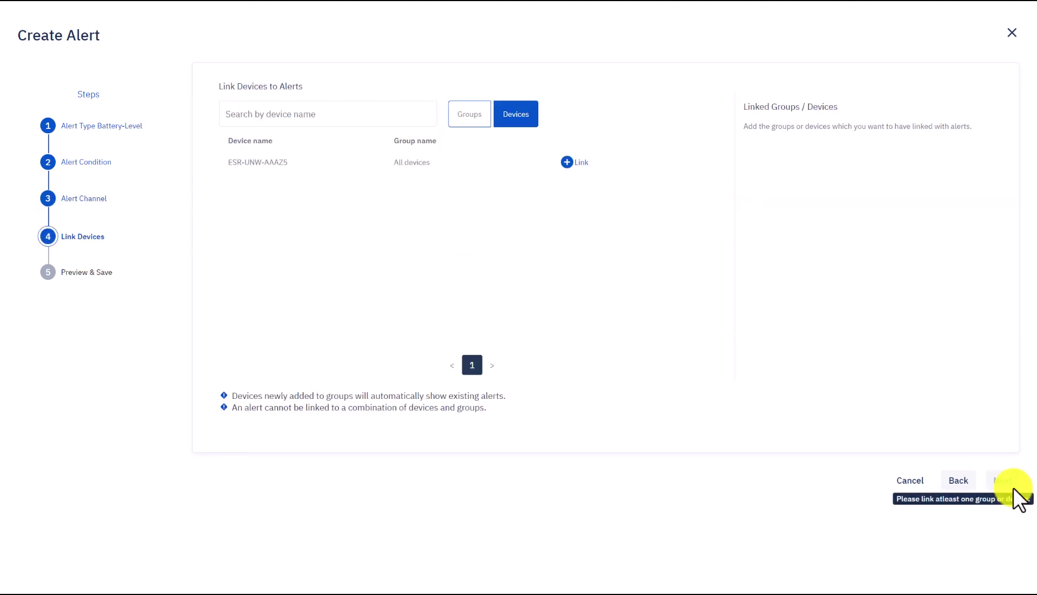
left_click(567, 163)
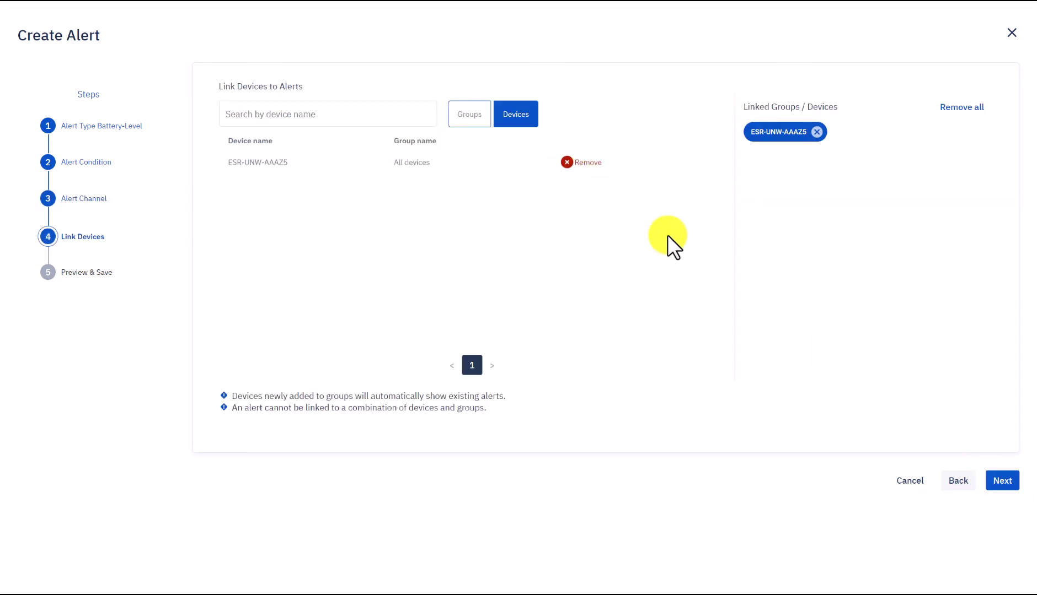
left_click(1009, 473)
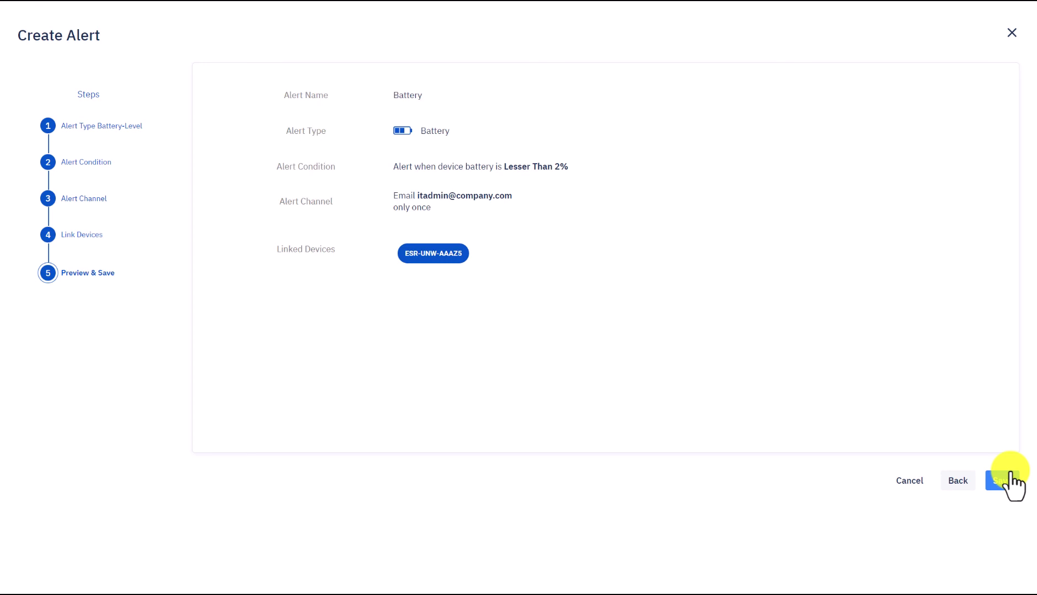
left_click(1013, 481)
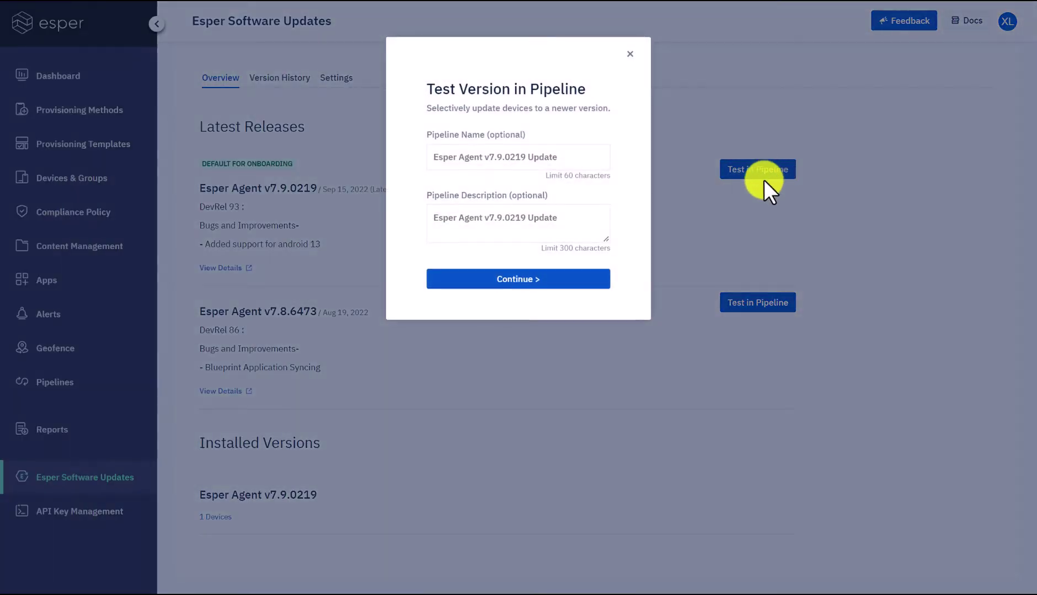
- Run the Esper Agent v7.9.0219 update pipeline with device ESR-UNW-AAAZ5 as the stage 1 target
left_click(512, 279)
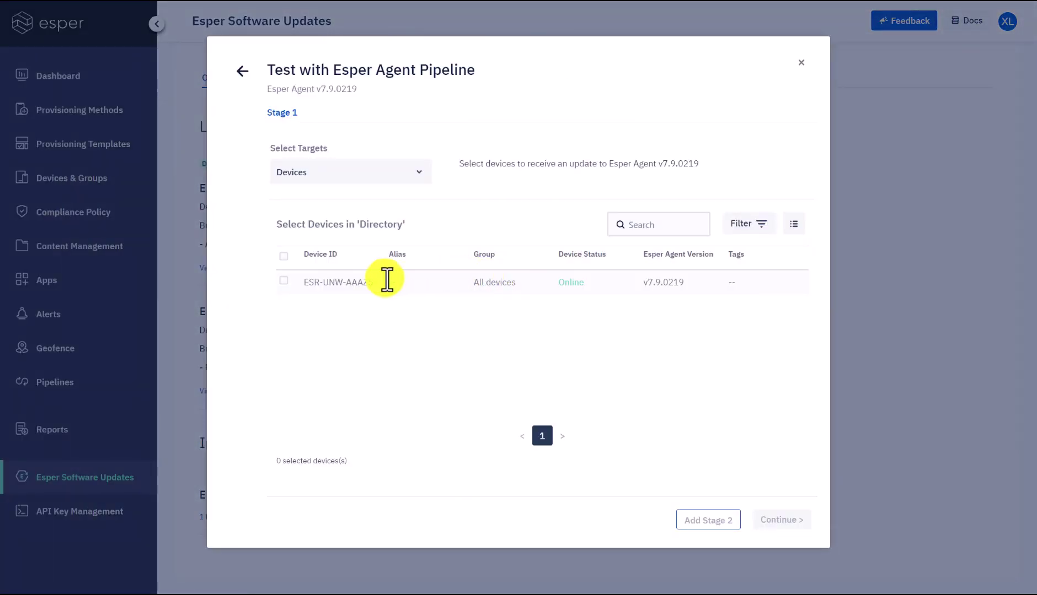
left_click(283, 281)
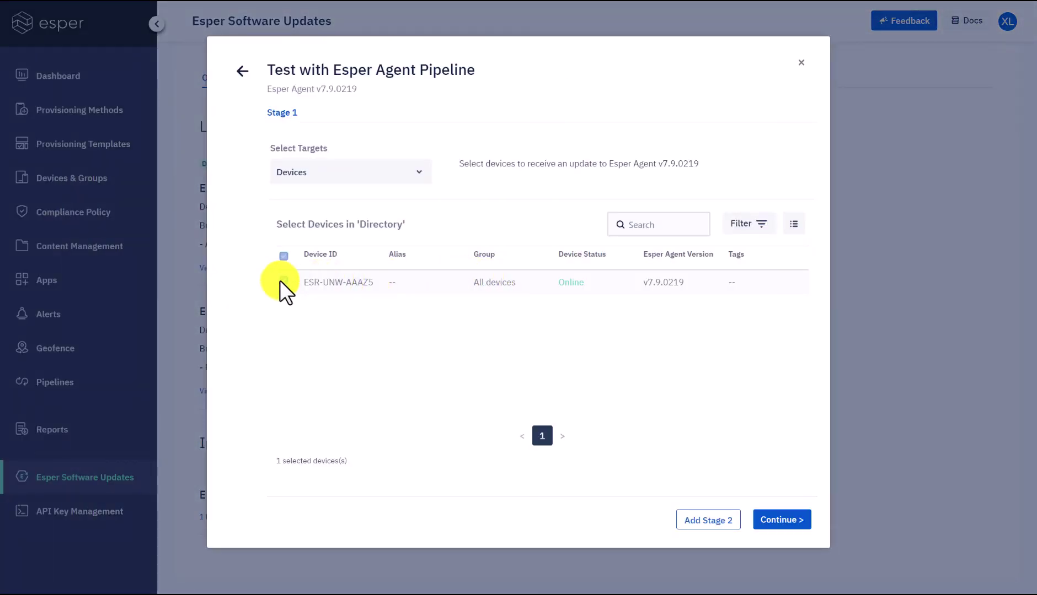
left_click(797, 524)
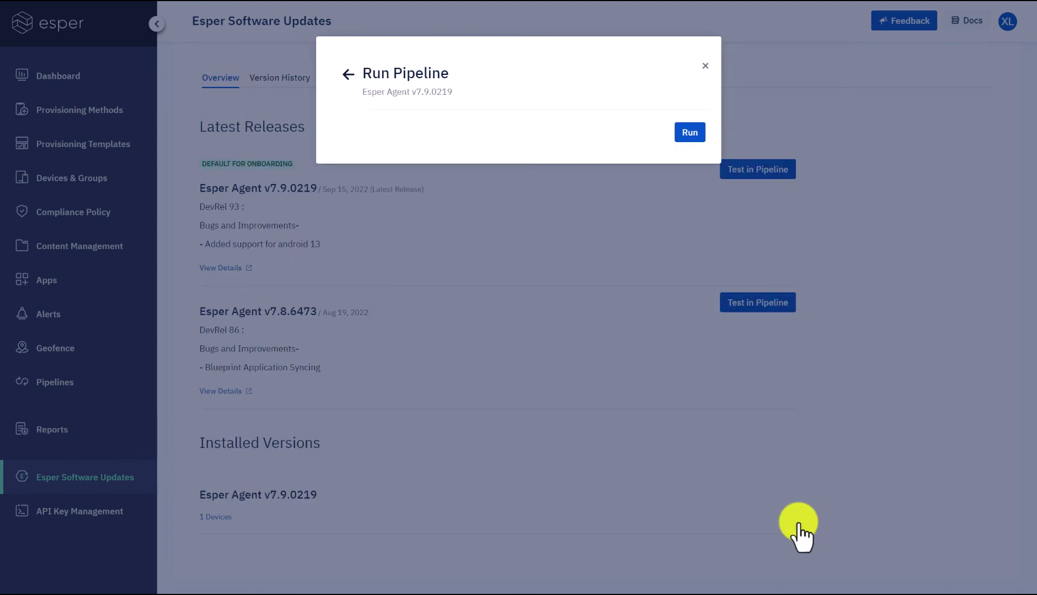
left_click(682, 129)
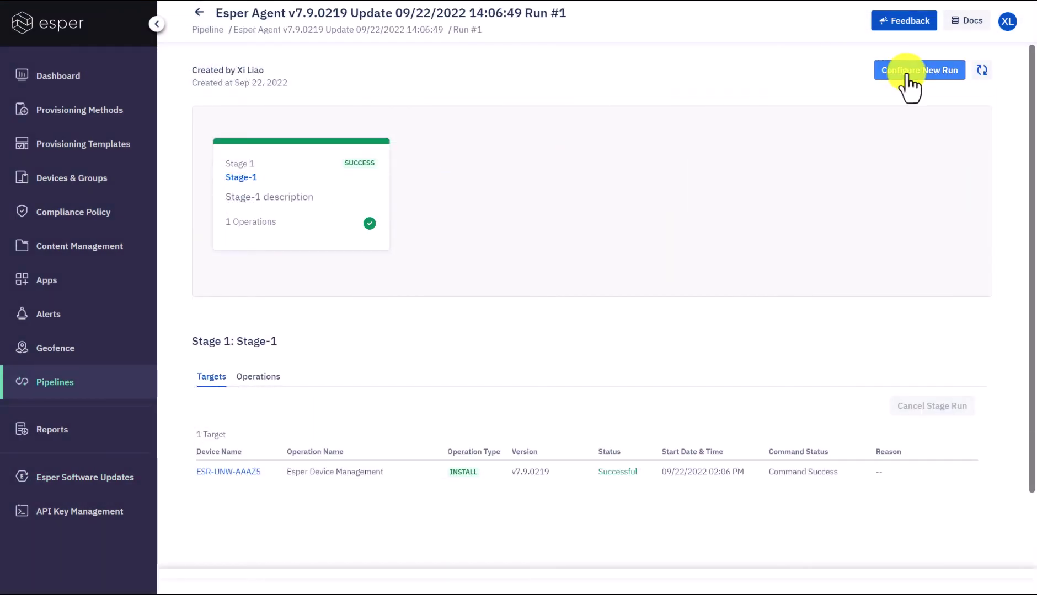
- Configure a new pipeline run with an added Stage 2, then go to Compliance Policy
left_click(896, 73)
left_click(432, 183)
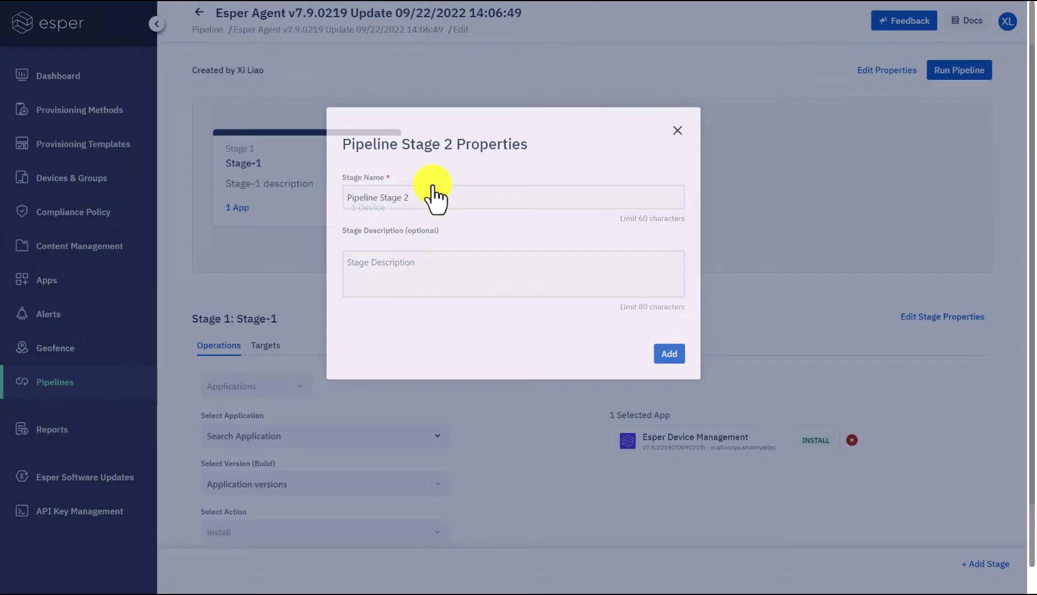
left_click(667, 349)
left_click(116, 217)
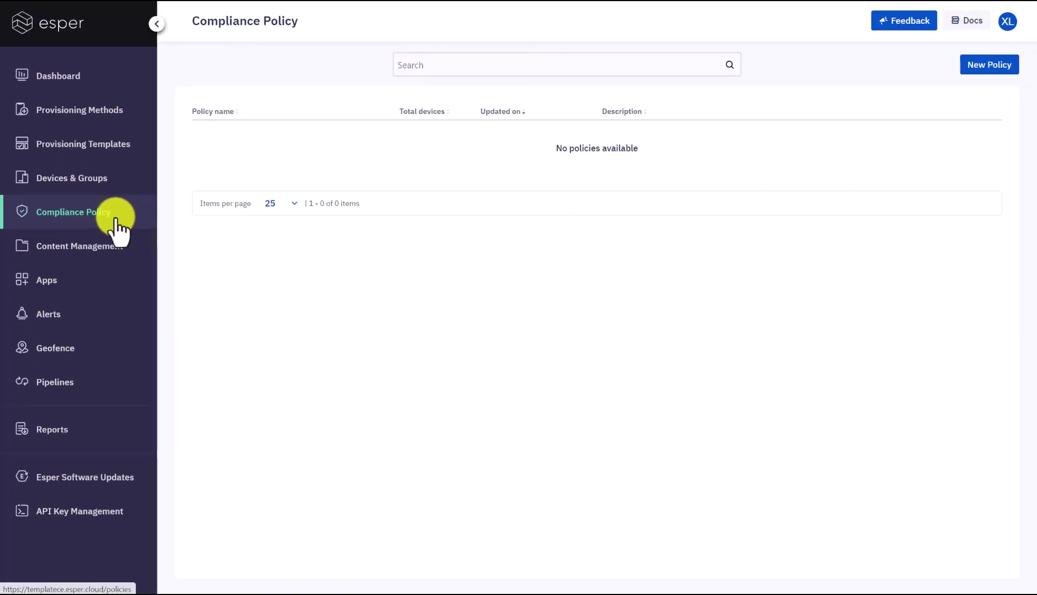
- Start a new compliance policy named 'notification bar' described as 'push notification for updates'
left_click(988, 64)
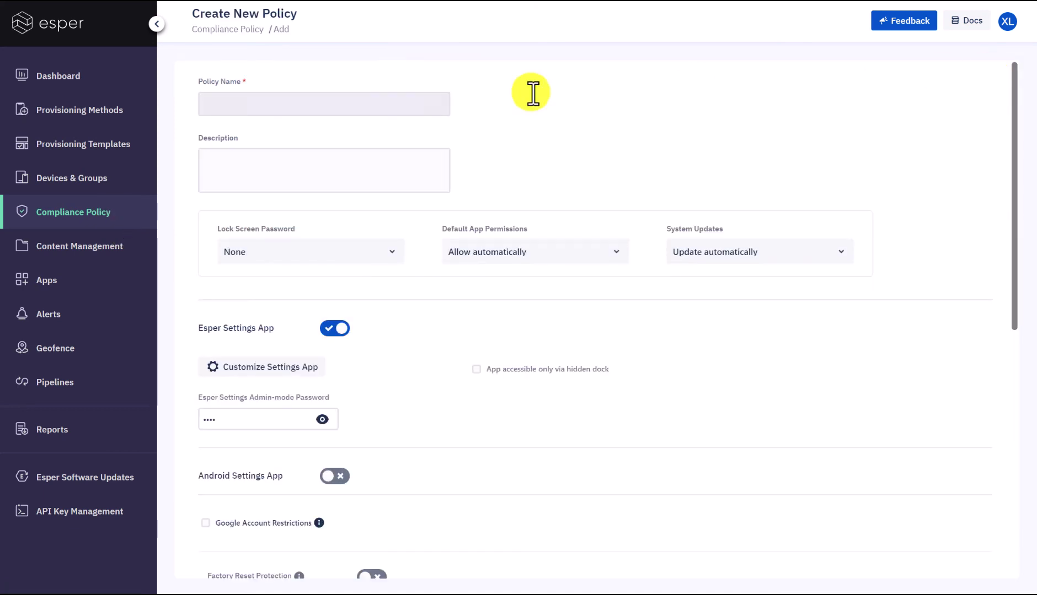
left_click(357, 103)
type("notification bar")
key("Tab")
type("pu")
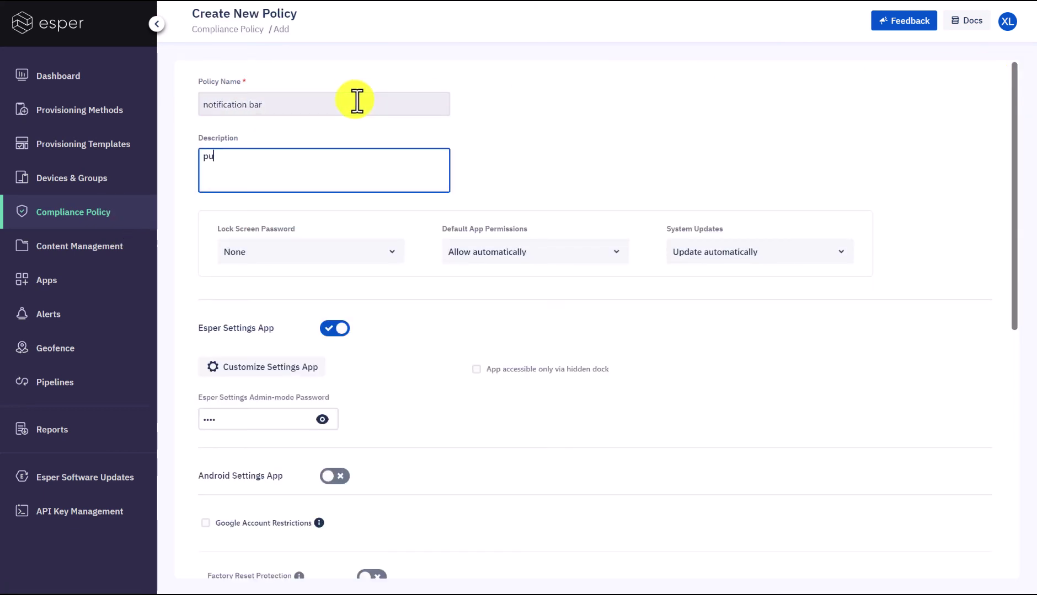
type("sh notification for updates")
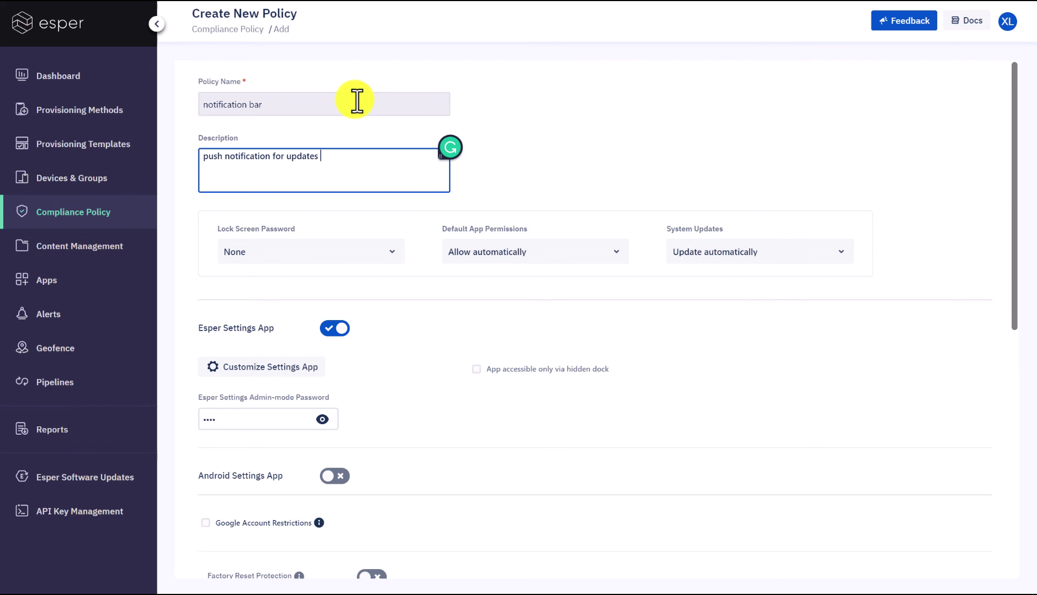
left_click(405, 207)
- Switch on the Notification Bar restriction and create the policy
scroll(405, 207, "down", 6)
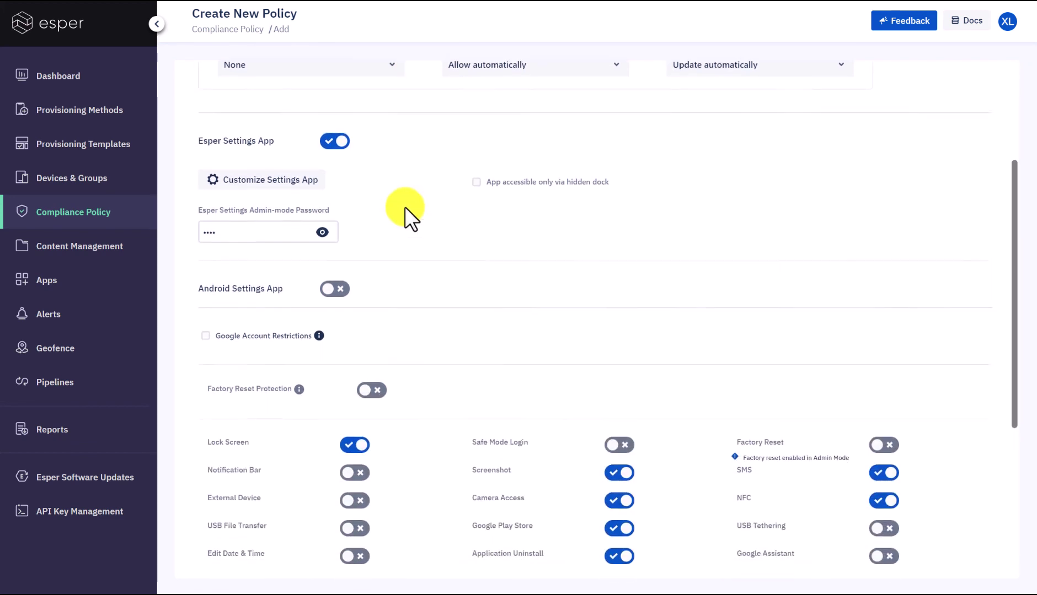
scroll(405, 207, "down", 1)
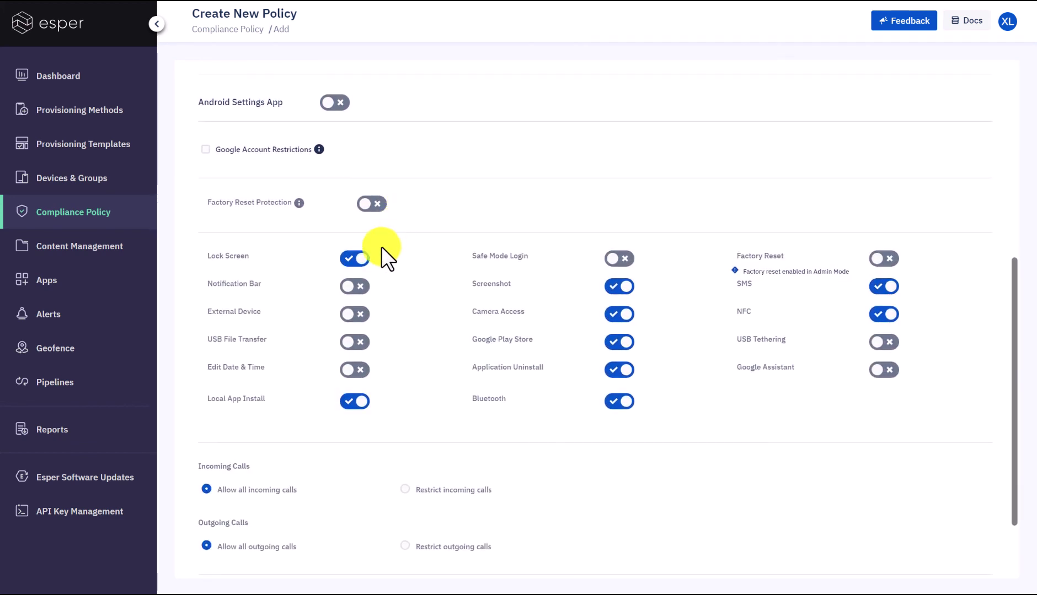
left_click(358, 286)
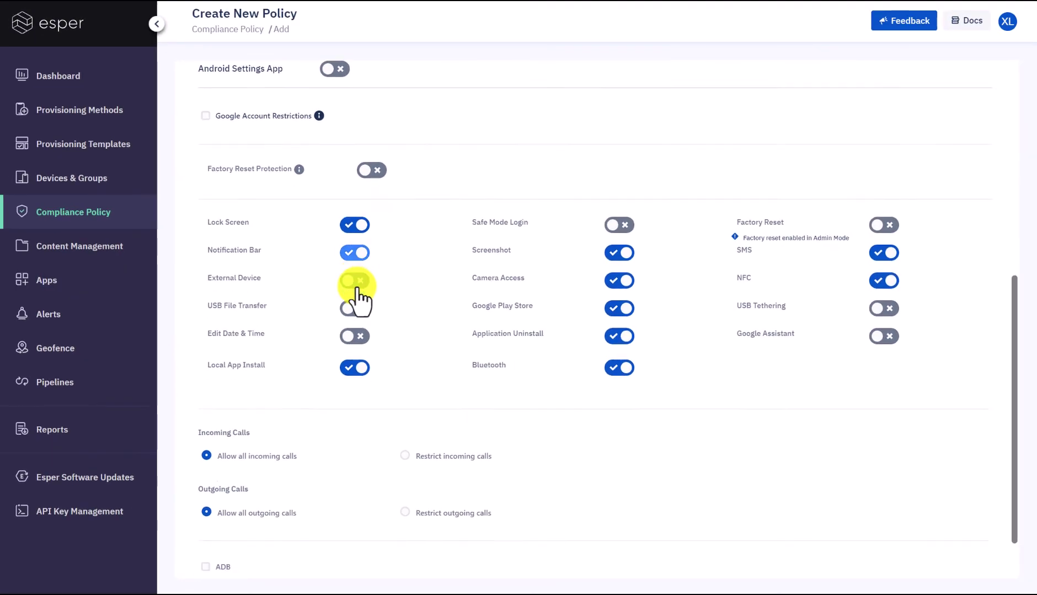
scroll(778, 546, "down", 2)
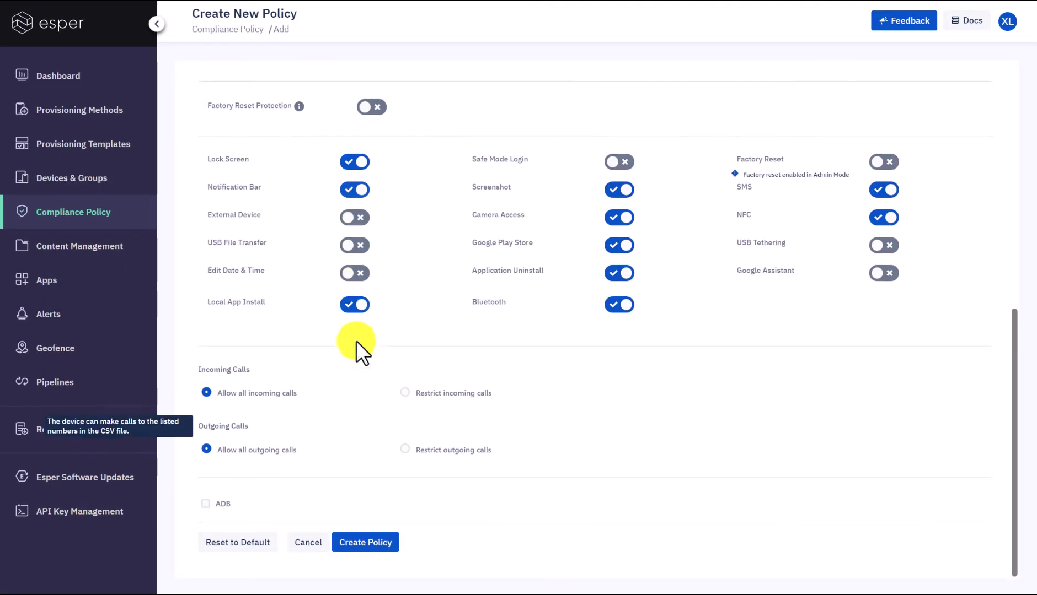
left_click(353, 543)
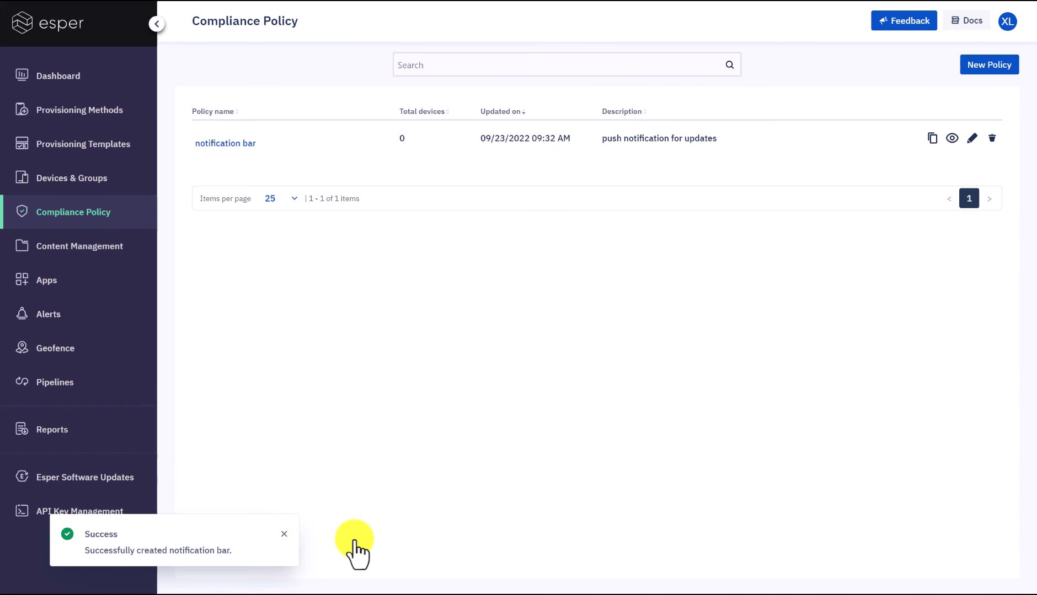
- Apply the 'notification bar' compliance policy to device ESR-UNW-AAAZ5 from its Compliance Policy tab
left_click(71, 178)
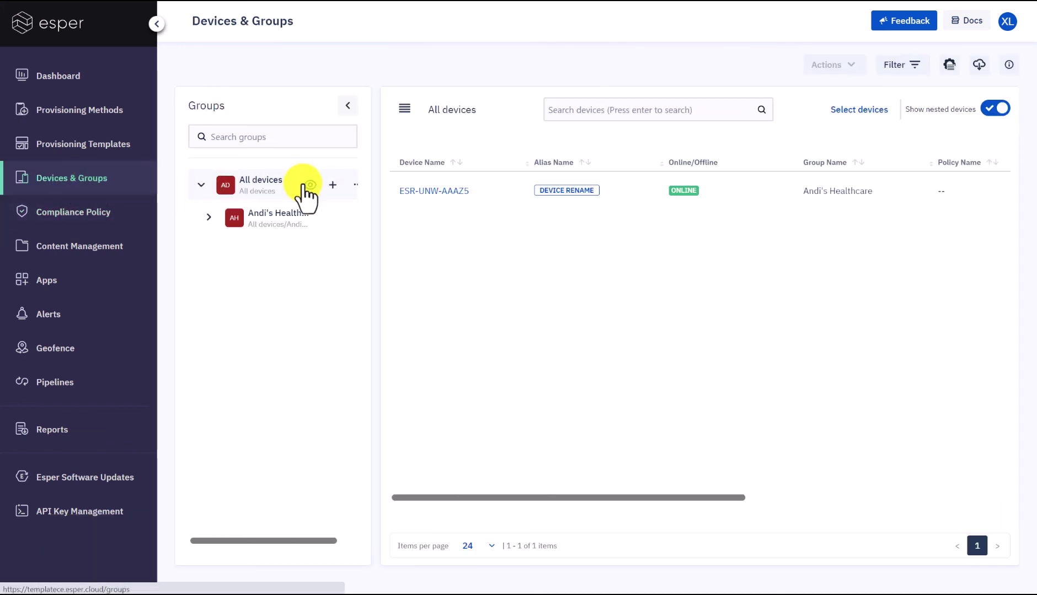
left_click(411, 191)
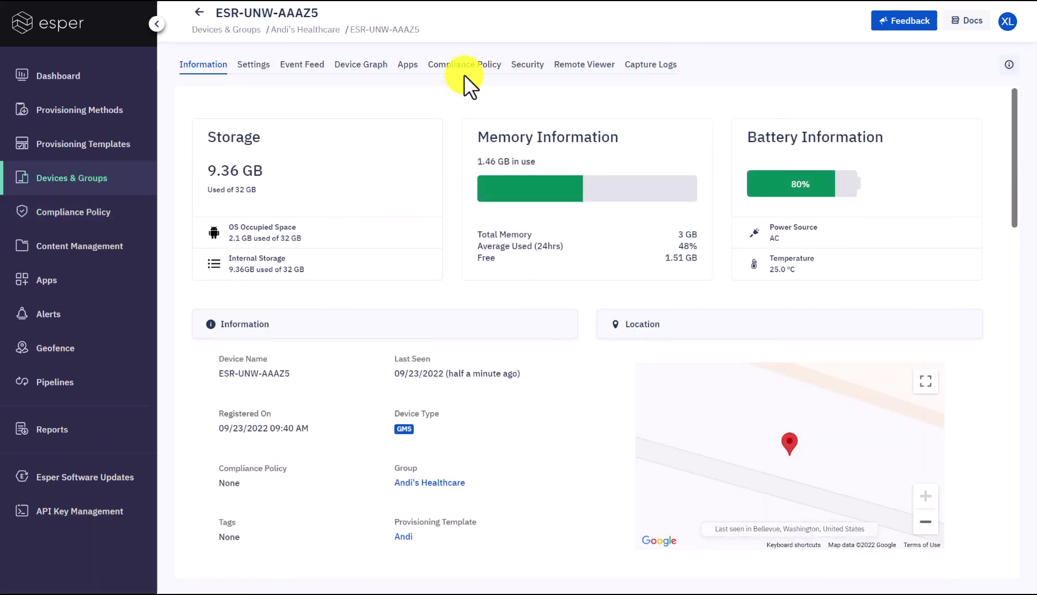
left_click(467, 67)
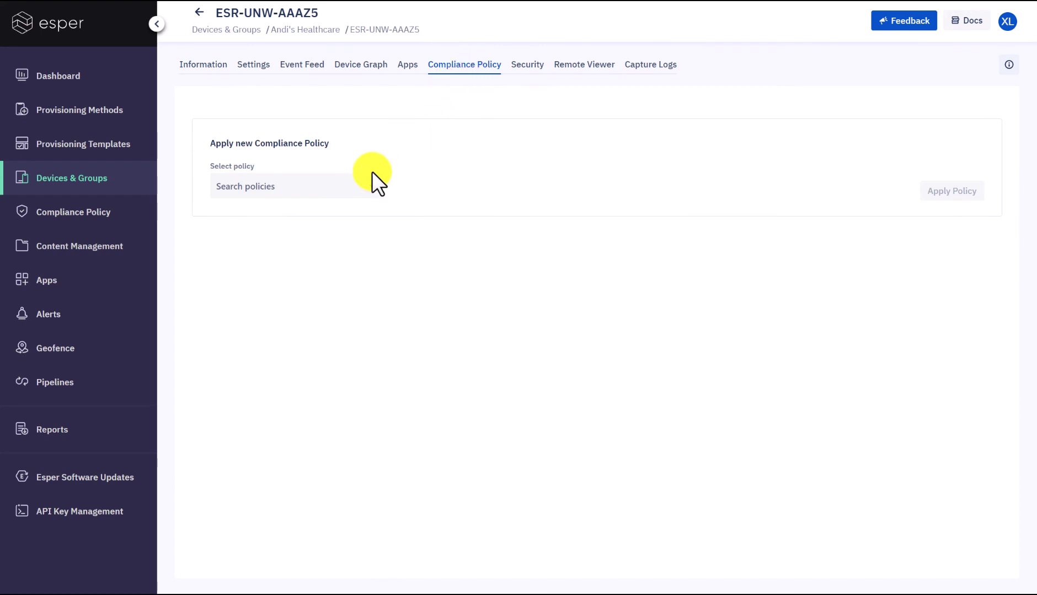
left_click(360, 189)
left_click(344, 219)
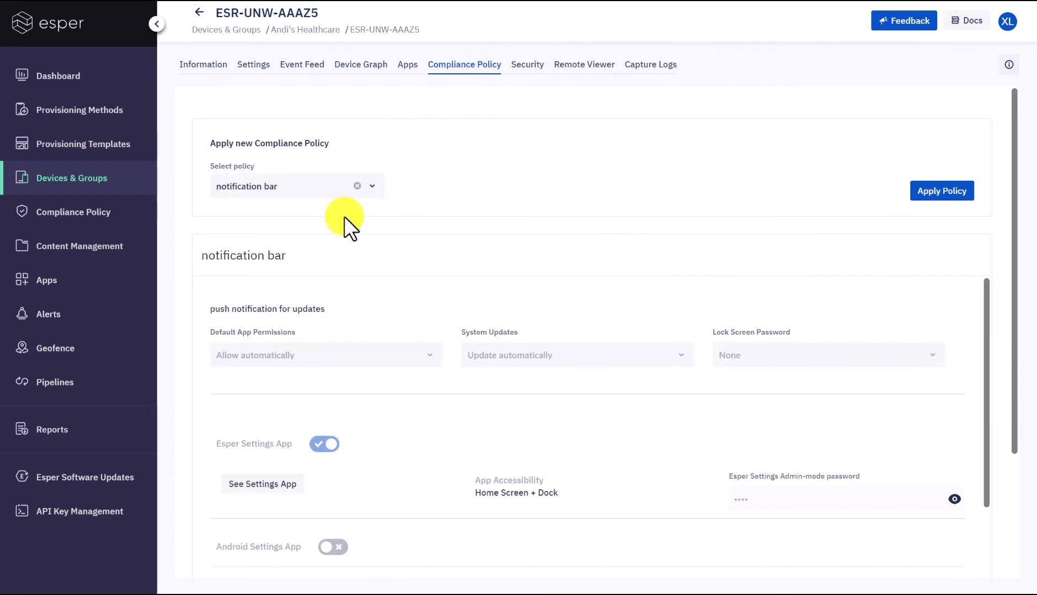
scroll(857, 249, "down", 3)
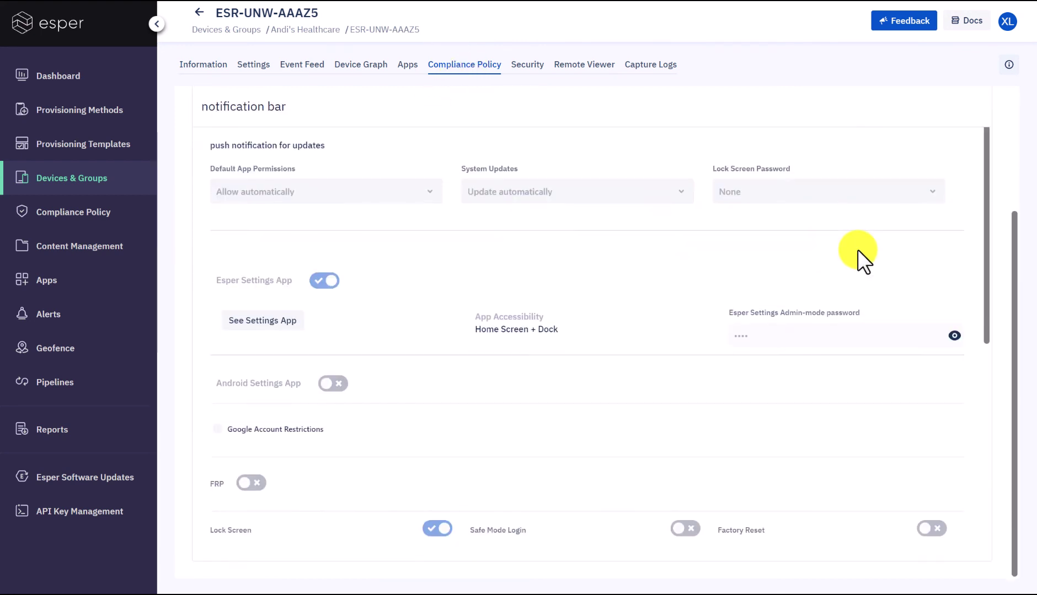
scroll(857, 249, "up", 2)
scroll(857, 249, "up", 2)
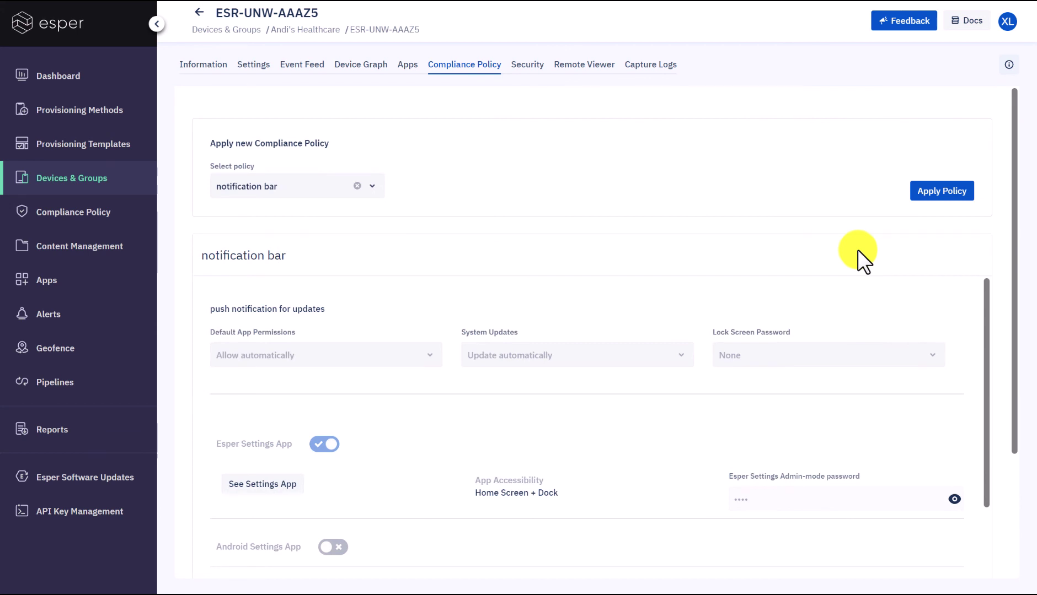
left_click(973, 210)
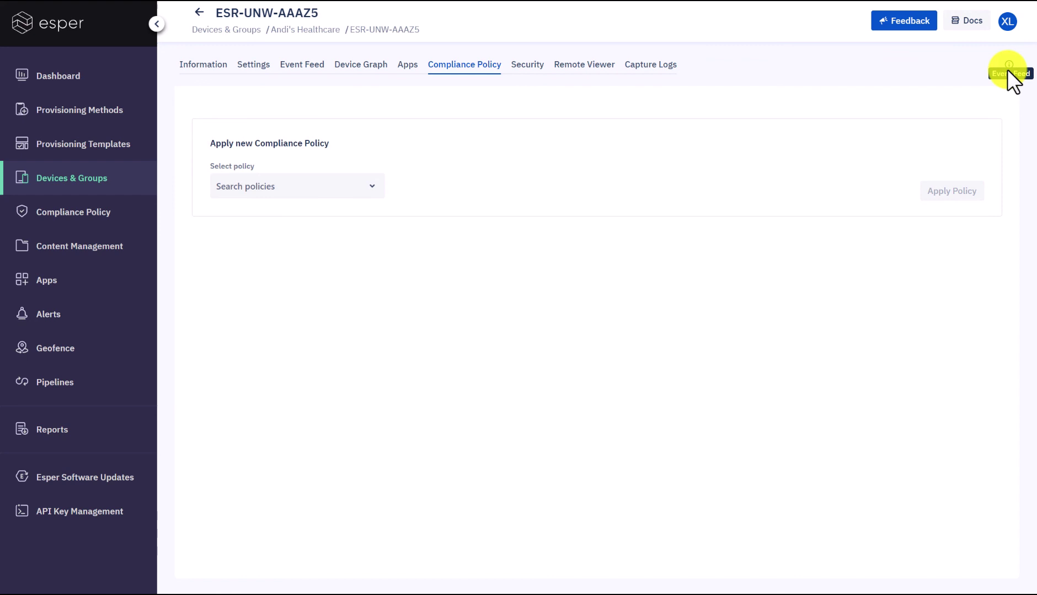
left_click(1000, 86)
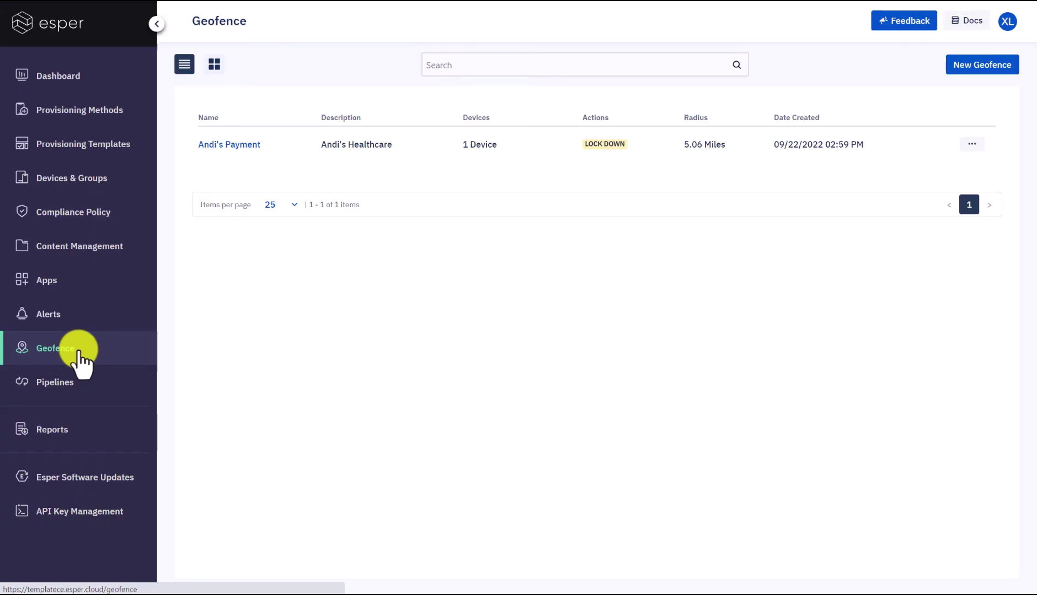
- Open the payment geofence's details
left_click(240, 146)
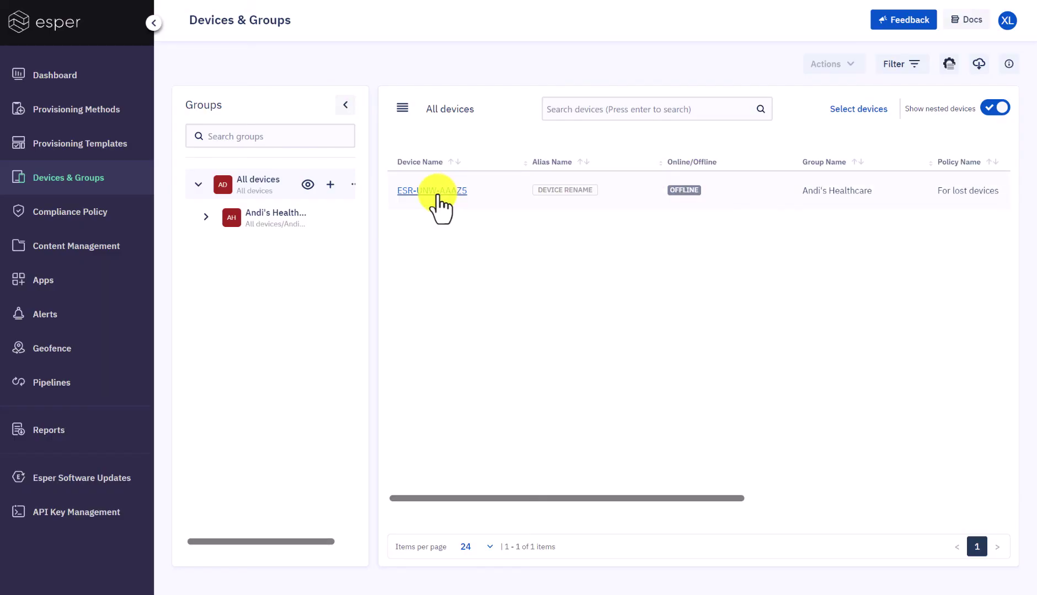
- Remove device ESR-UNW-AAAZ5 with factory reset and external storage wipe both enabled
left_click(437, 191)
left_click(256, 64)
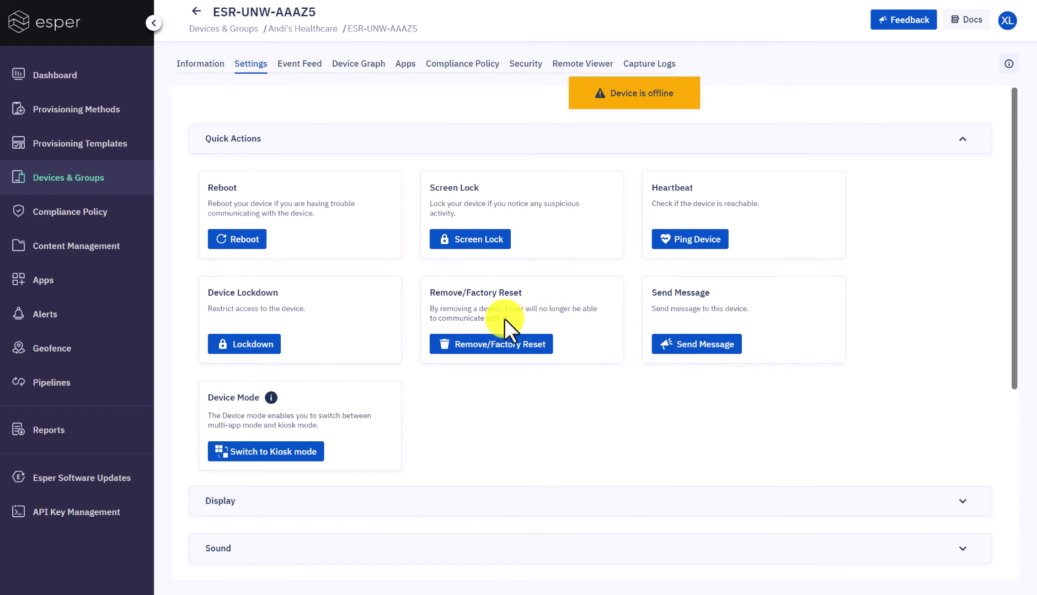
left_click(498, 345)
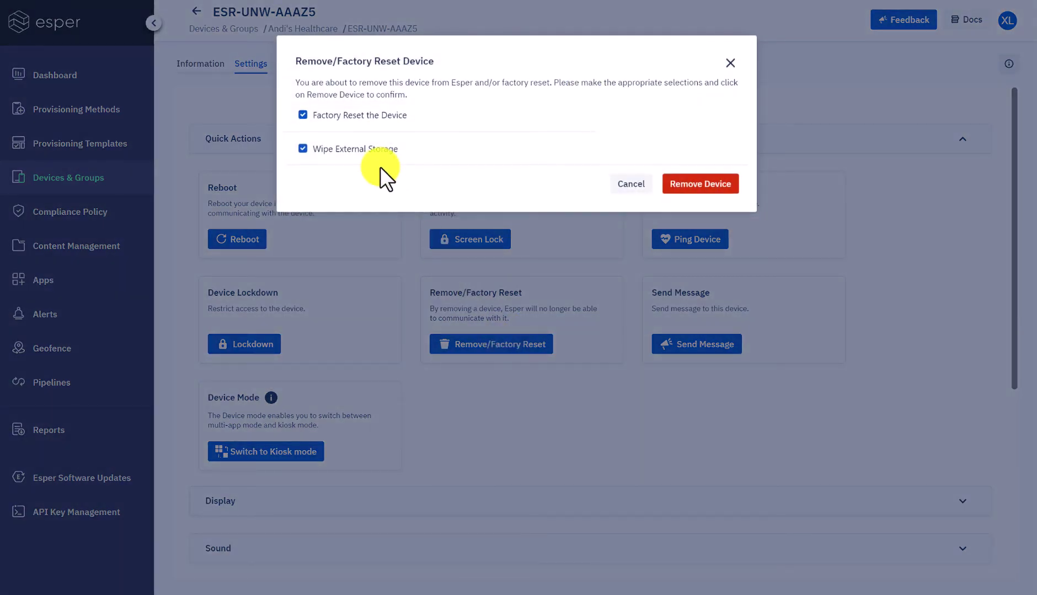
left_click(705, 188)
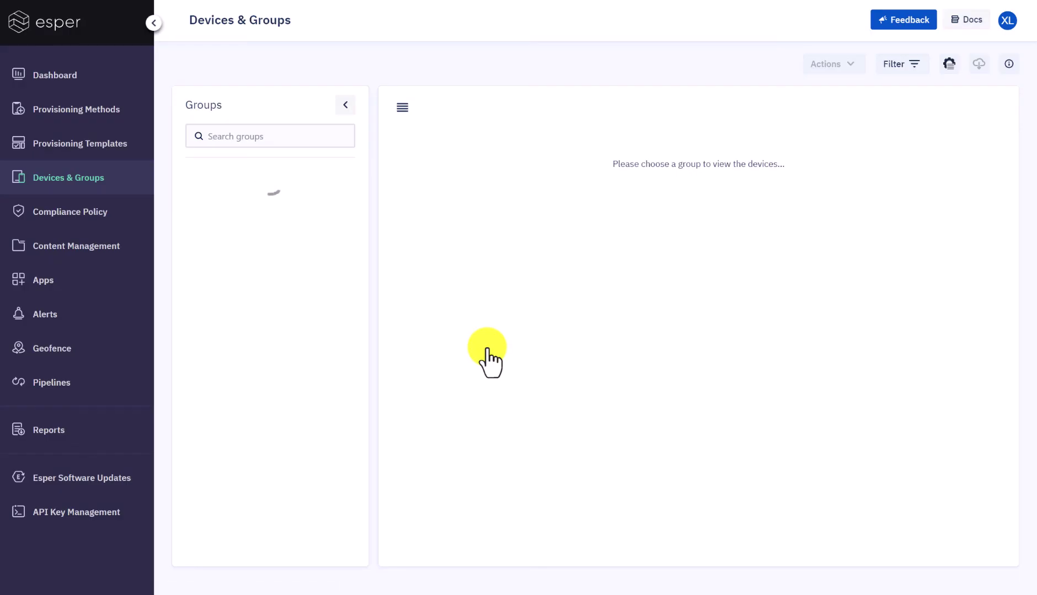